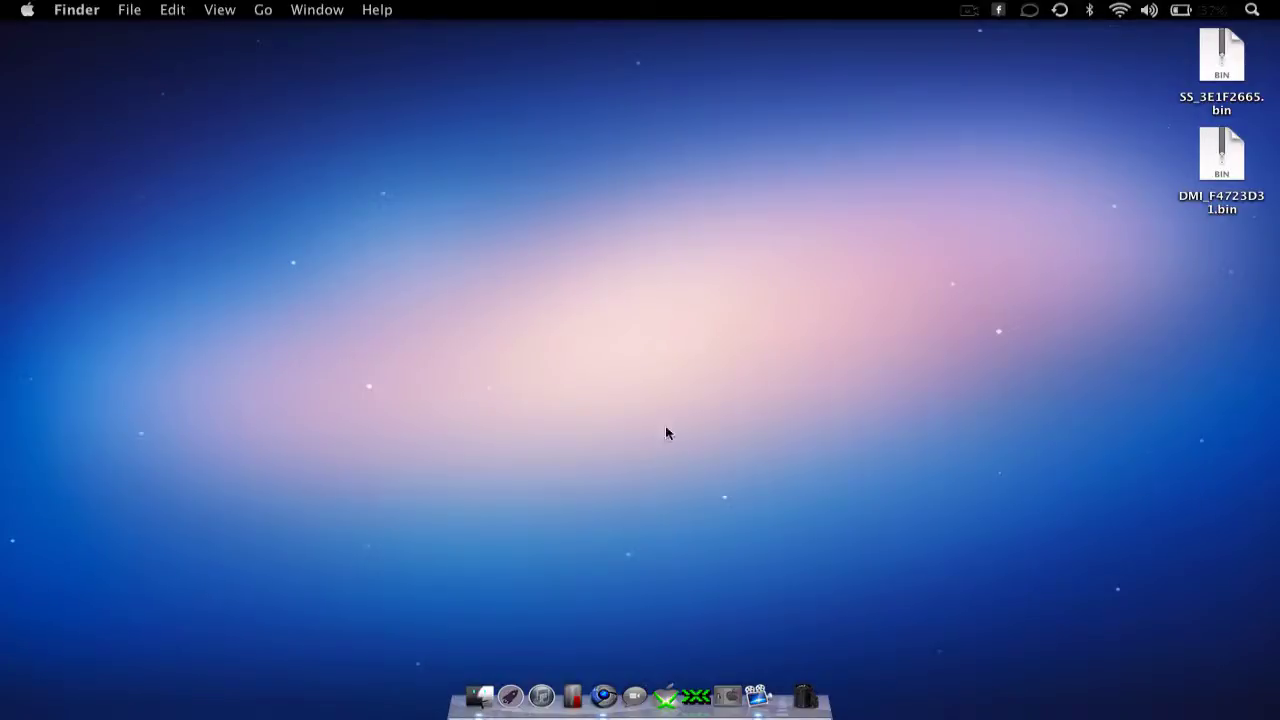
Open abgx360 GUI and load B2TB-LANOIED3.iso from the B2TB-LA-NOE-DISK3 folder in Downloads as the input file.
{"action": "left_click", "coordinate": [696, 694]}
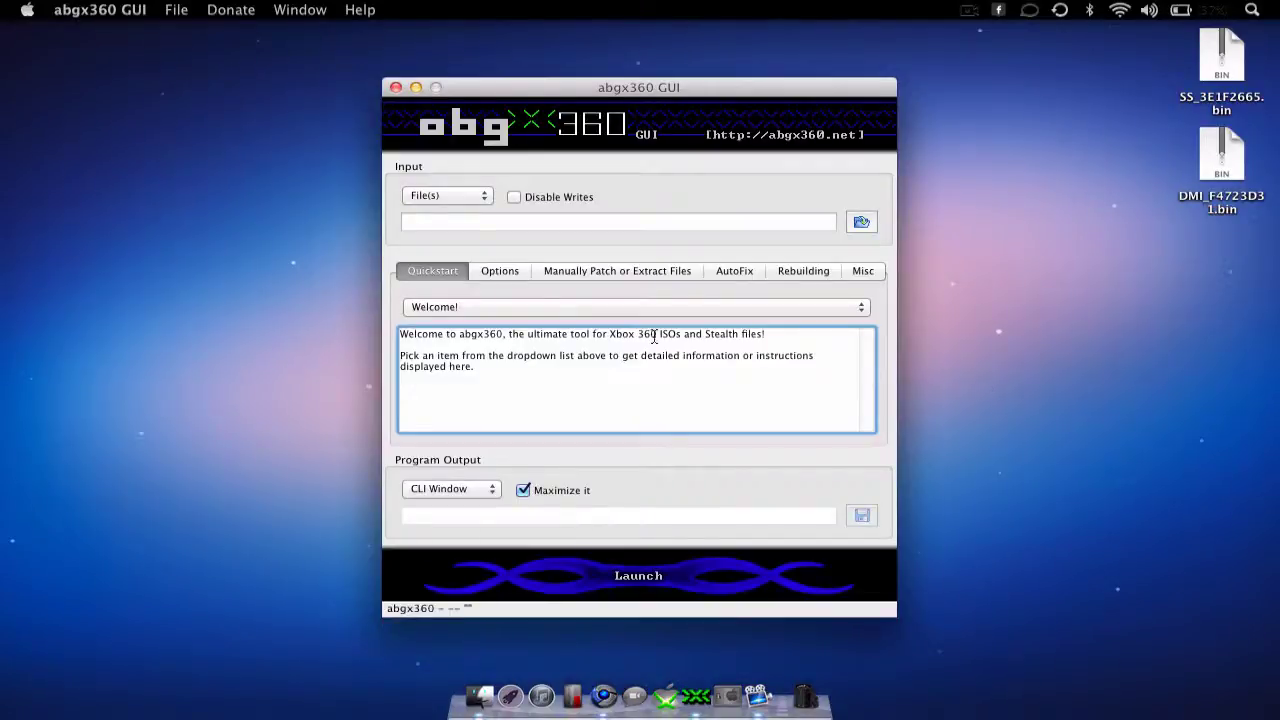
{"action": "left_click_drag", "start_coordinate": [577, 93], "coordinate": [437, 40]}
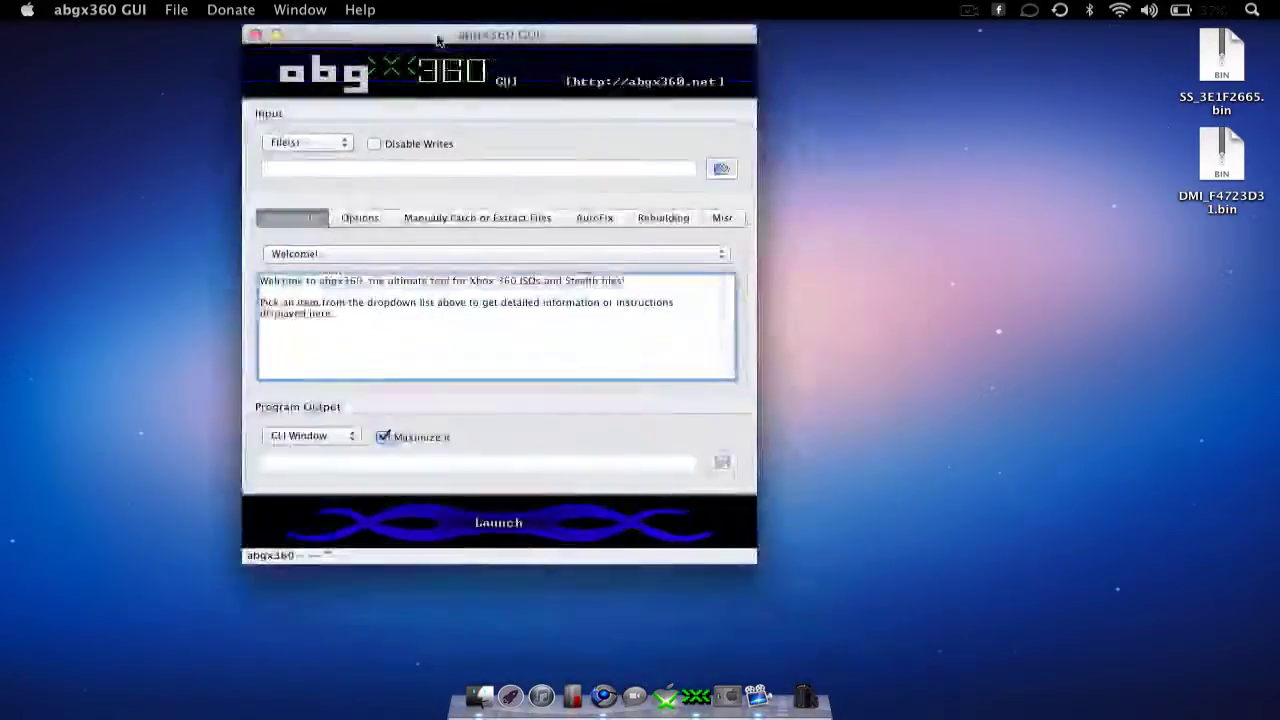
{"action": "left_click", "coordinate": [723, 174]}
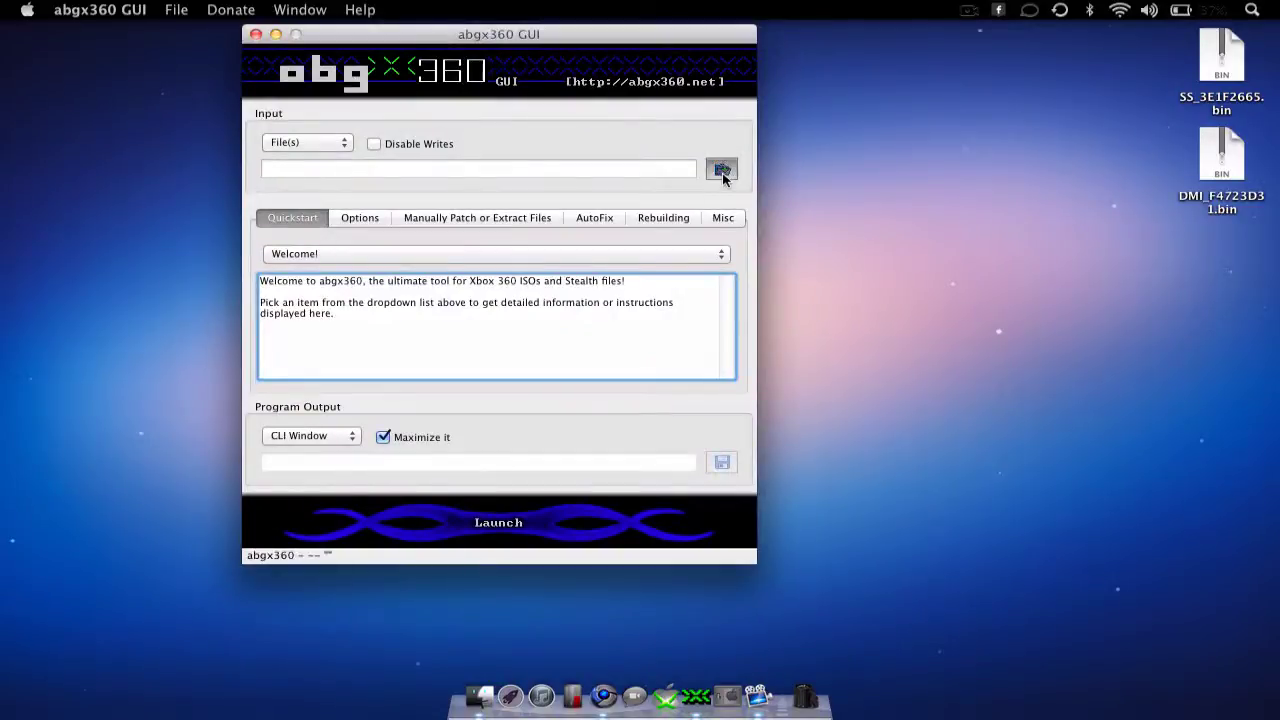
{"action": "left_click_drag", "start_coordinate": [613, 95], "coordinate": [700, 115]}
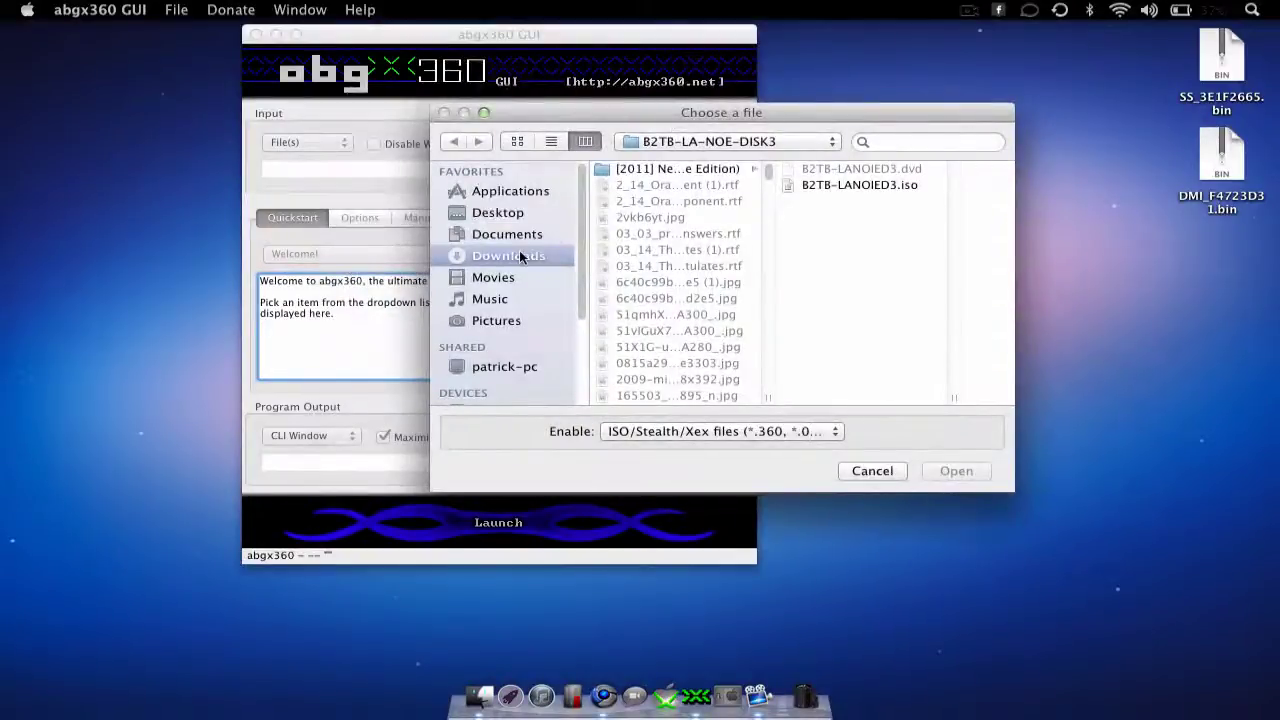
{"action": "left_click", "coordinate": [519, 255]}
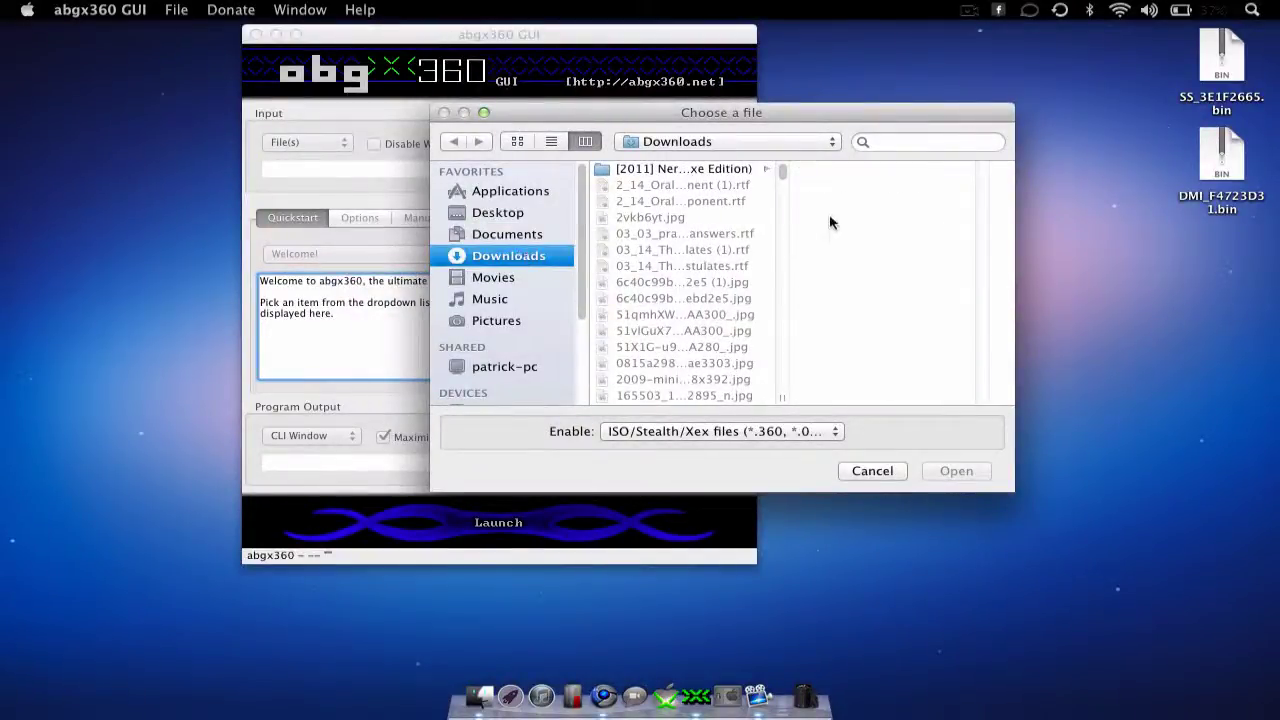
{"action": "left_click_drag", "start_coordinate": [784, 177], "coordinate": [783, 208]}
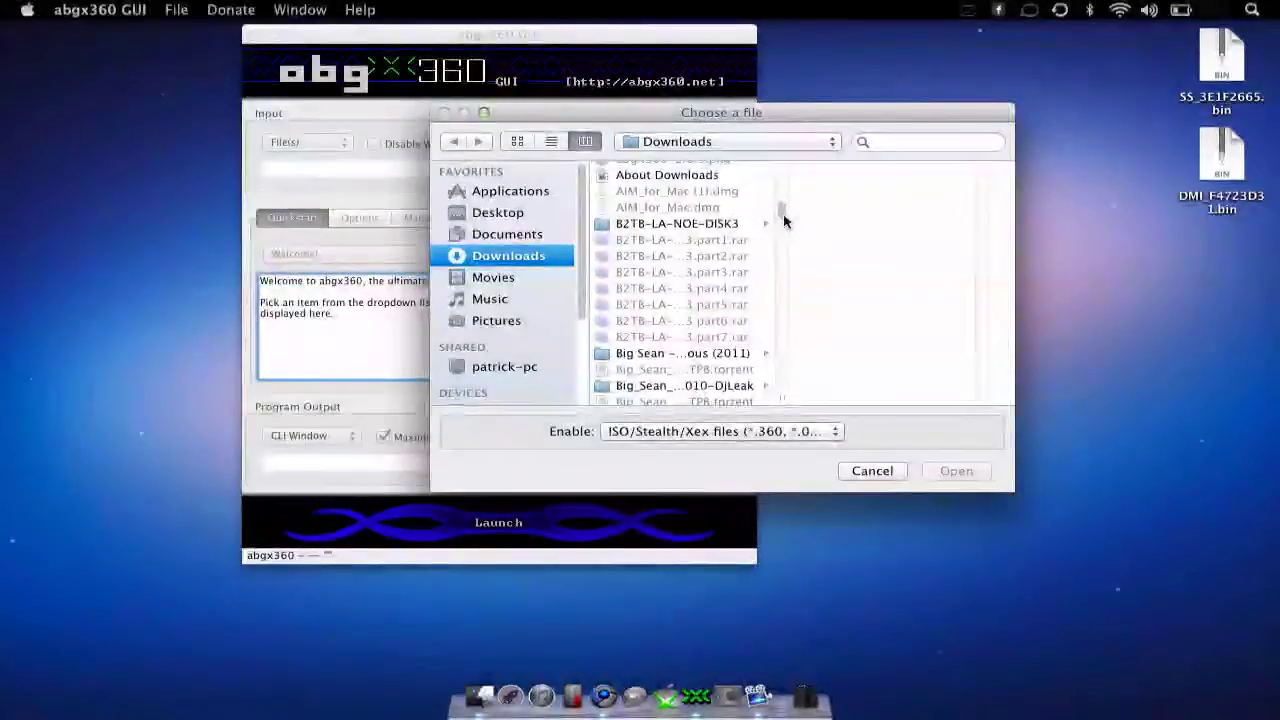
{"action": "left_click", "coordinate": [704, 226]}
{"action": "left_click", "coordinate": [866, 186]}
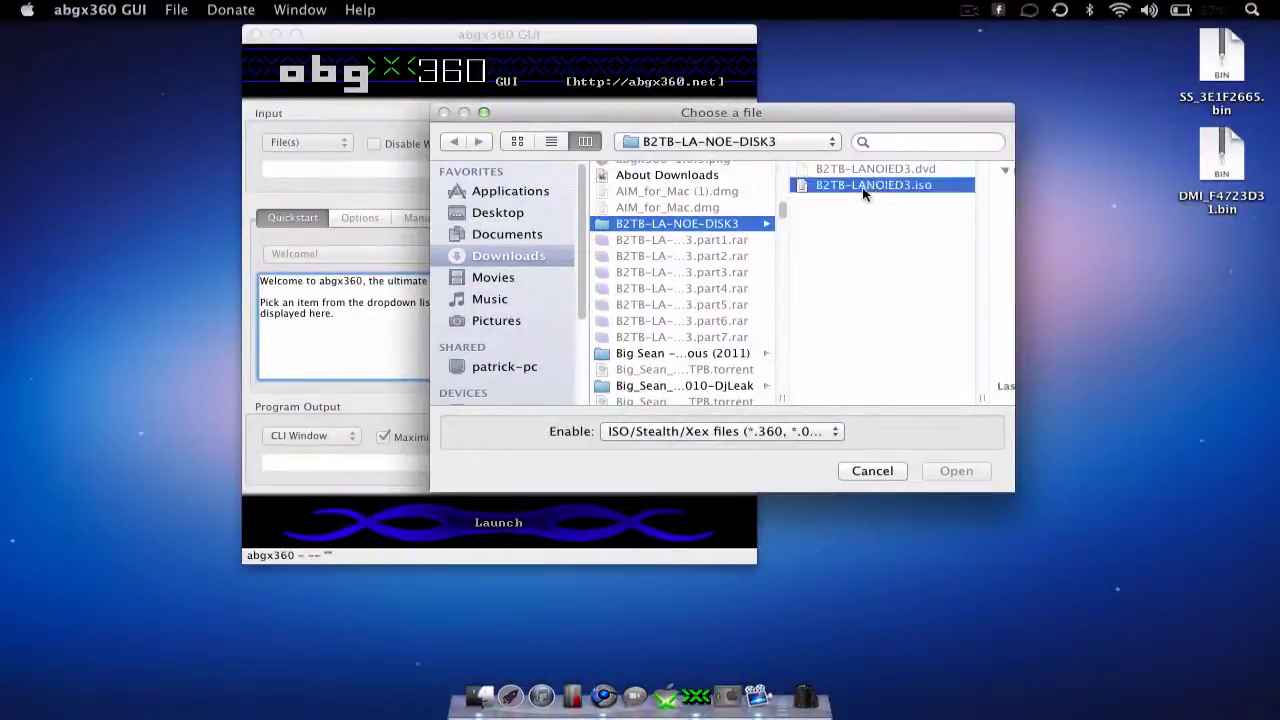
{"action": "left_click", "coordinate": [952, 471]}
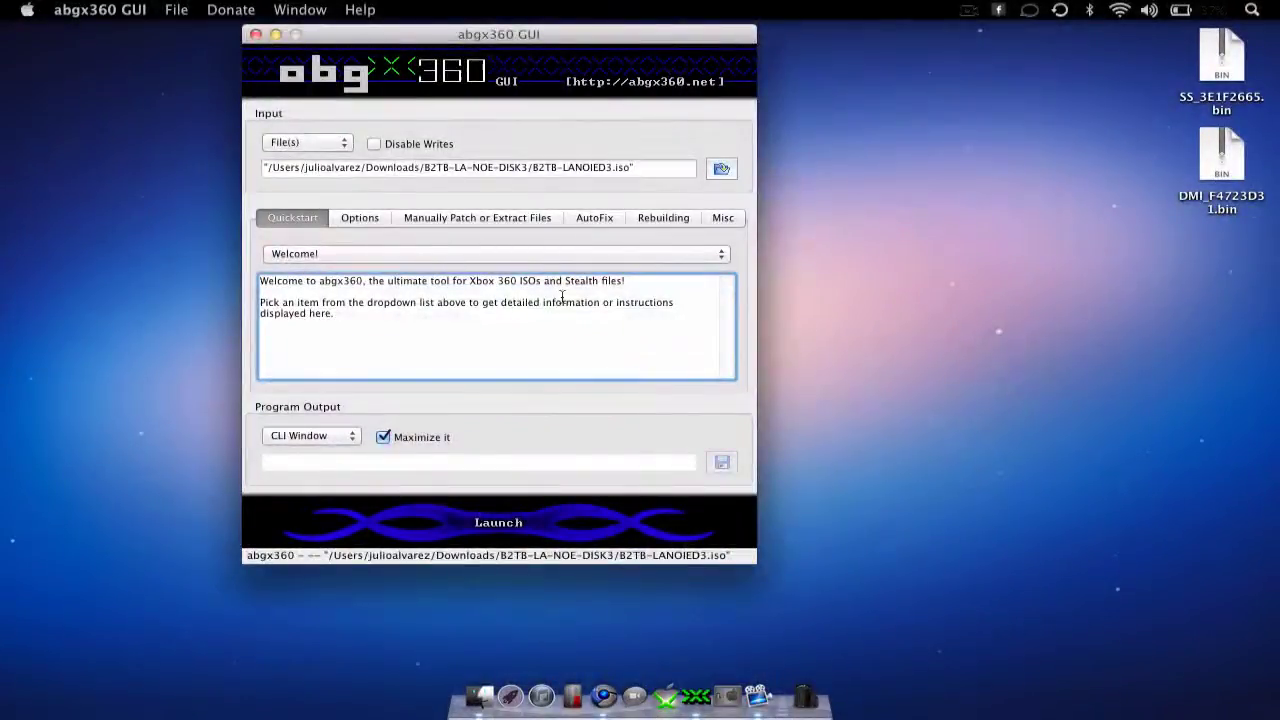
Enable the check for AnyDVD style game data corruption and include the CSV when checking for updates.
{"action": "left_click", "coordinate": [440, 221]}
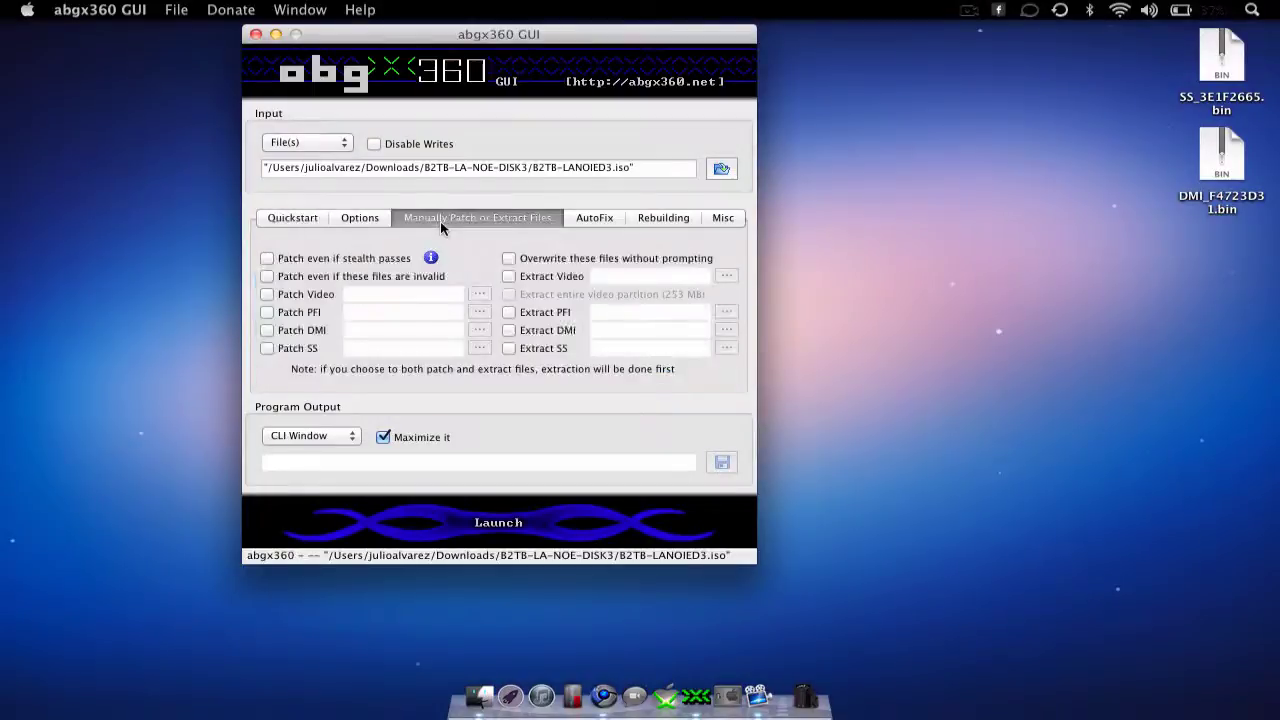
{"action": "left_click", "coordinate": [366, 216]}
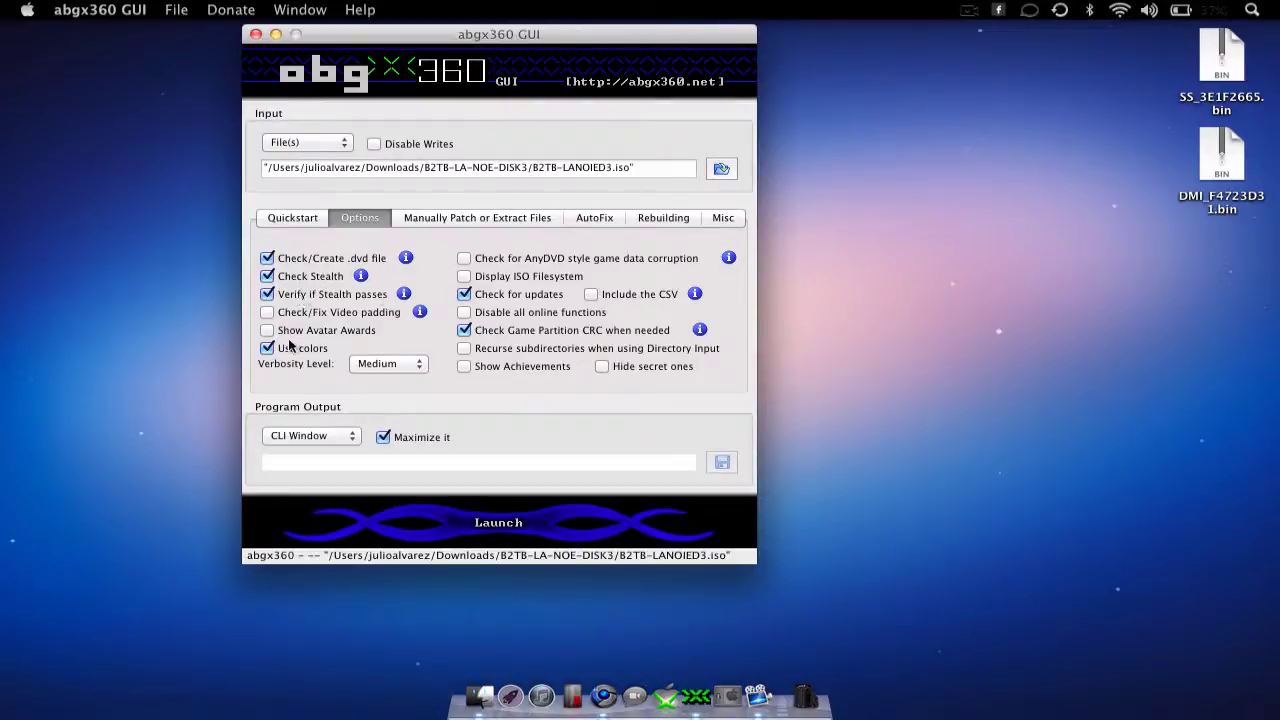
{"action": "left_click", "coordinate": [465, 259]}
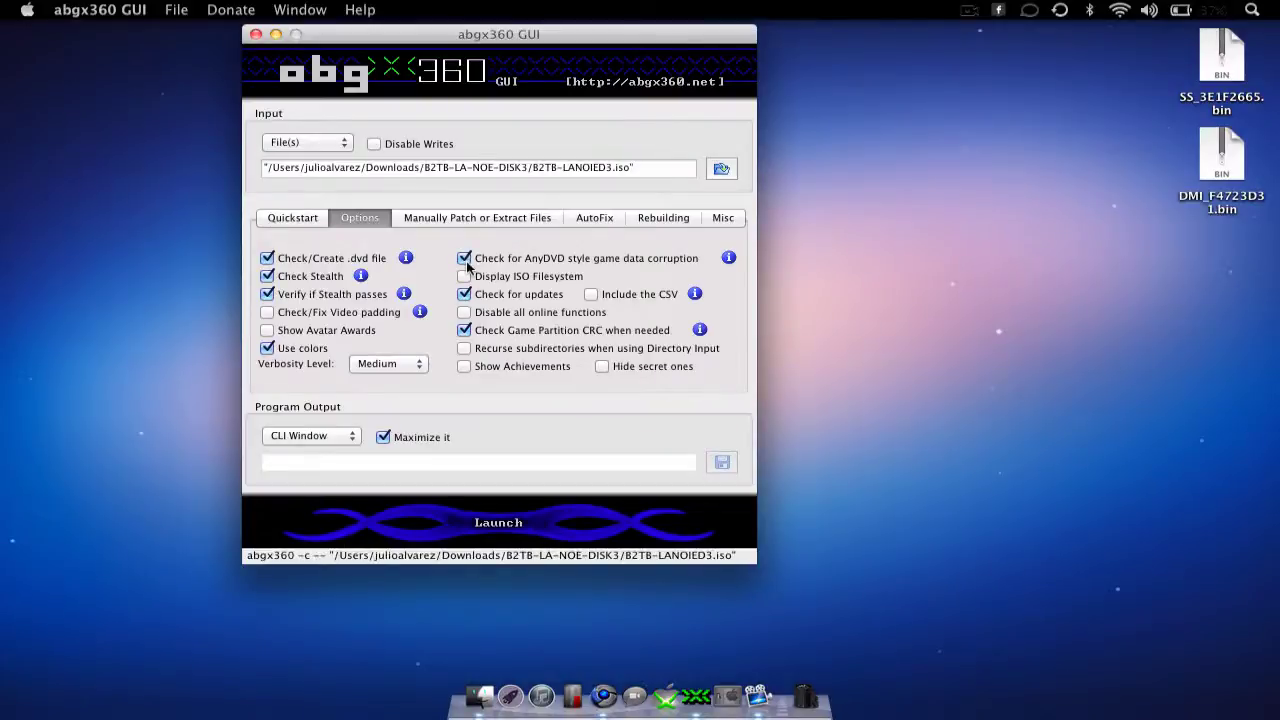
{"action": "left_click", "coordinate": [592, 294]}
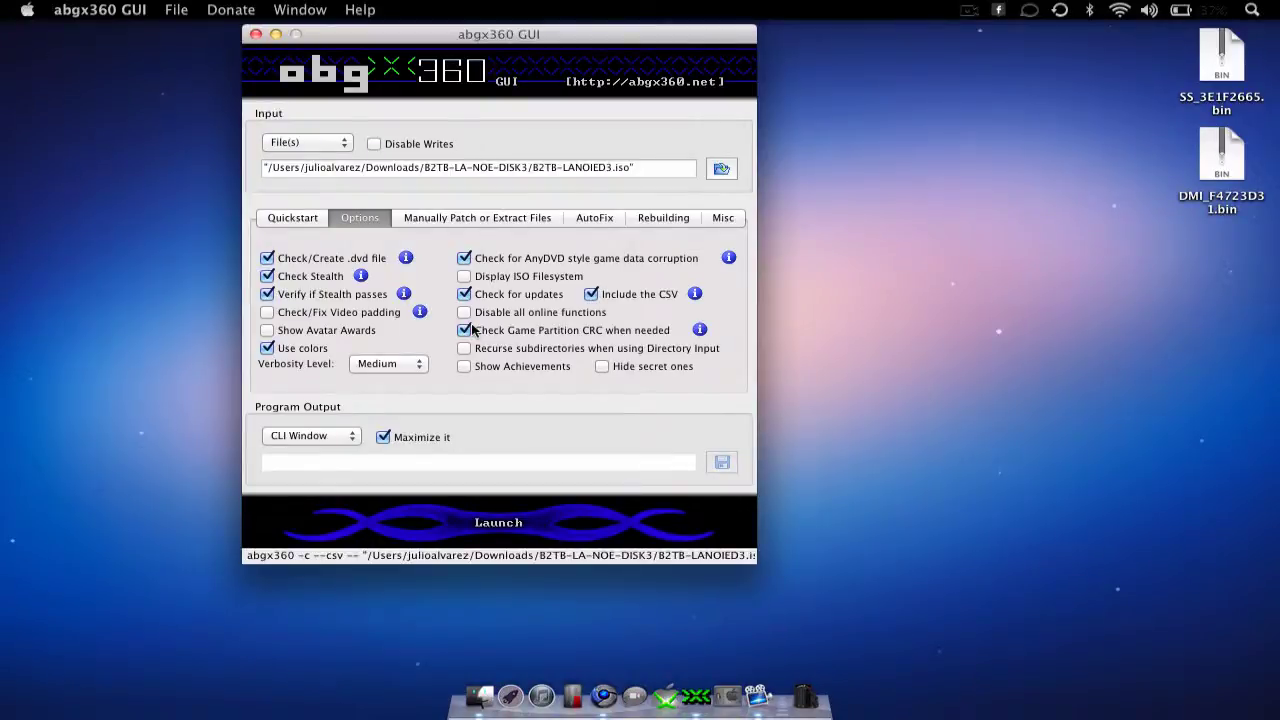
Set the AutoFix threshold to Level 3 - AutoFix if stealth passes but fails verification.
{"action": "left_click", "coordinate": [594, 221]}
{"action": "left_click", "coordinate": [489, 256]}
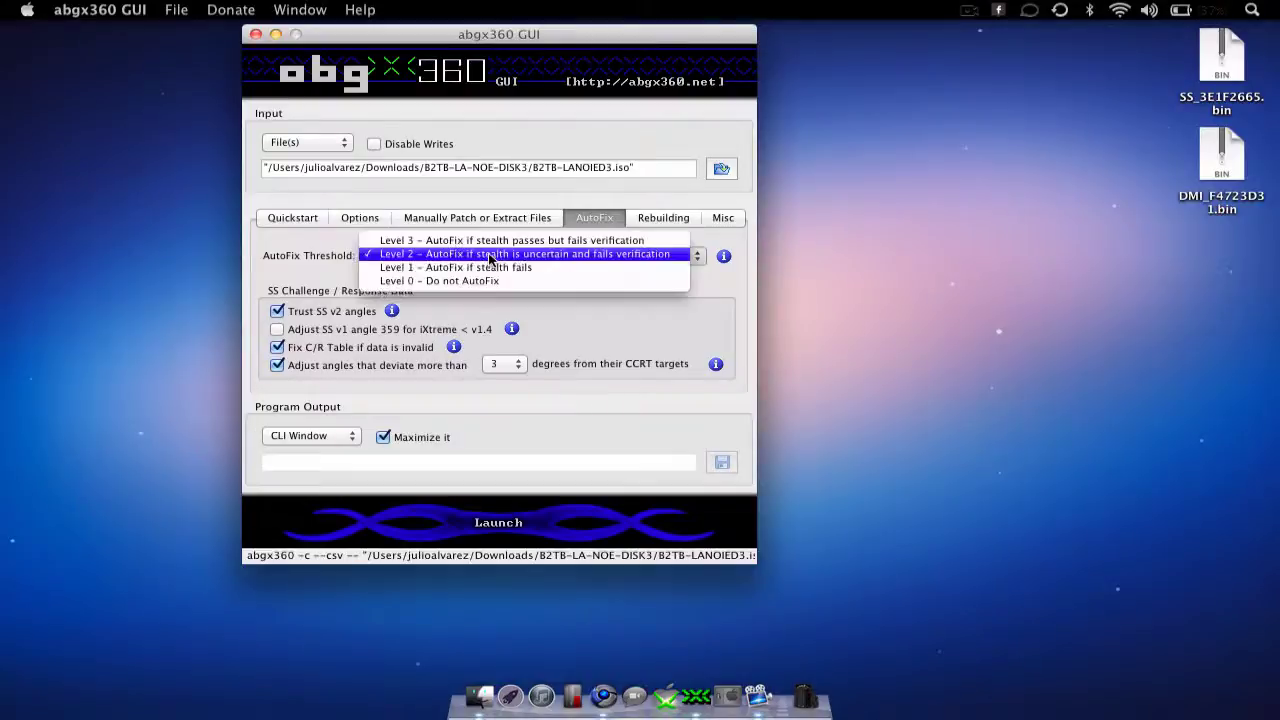
{"action": "left_click", "coordinate": [490, 244]}
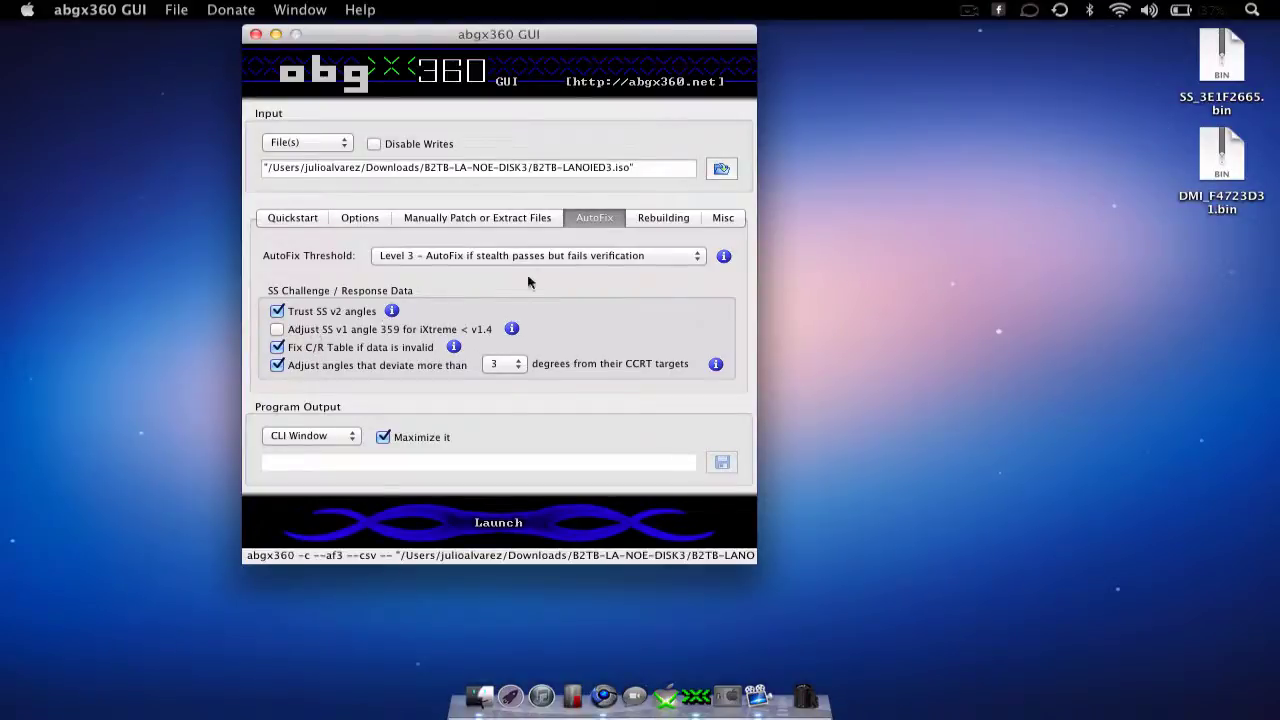
Set the console's region code by selecting the NTSC/U region.
{"action": "left_click", "coordinate": [720, 221]}
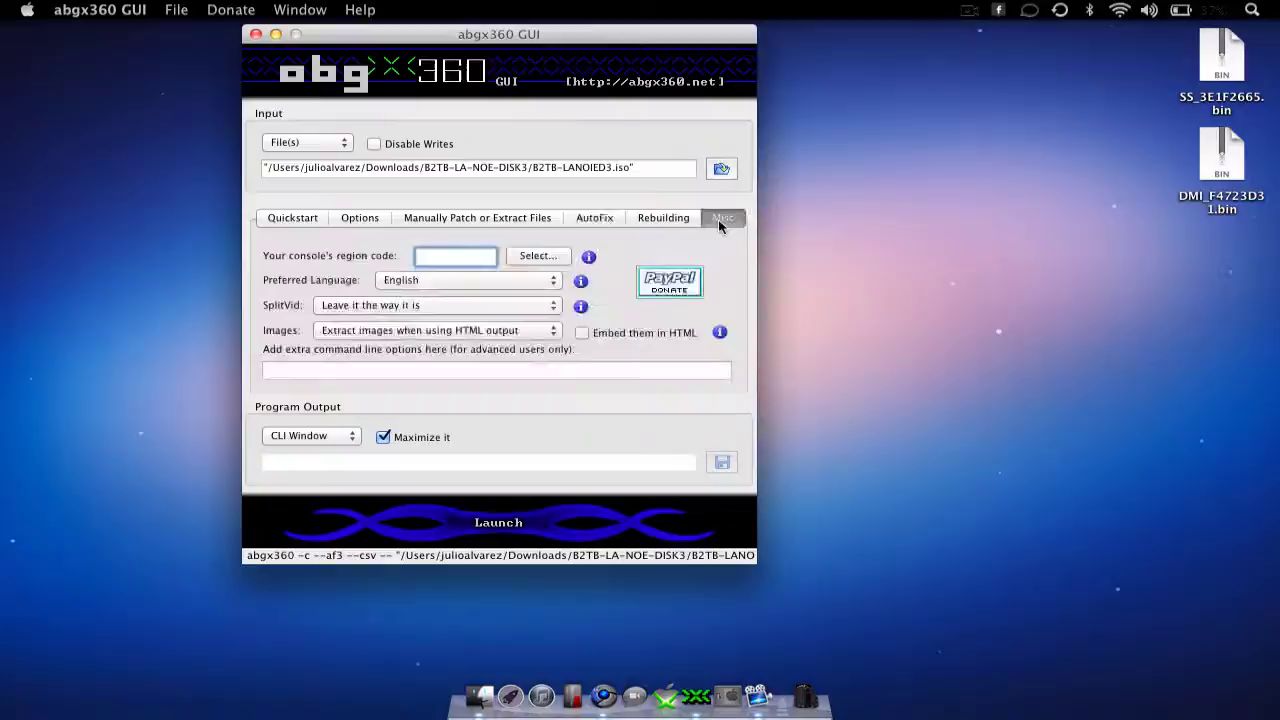
{"action": "left_click", "coordinate": [538, 257]}
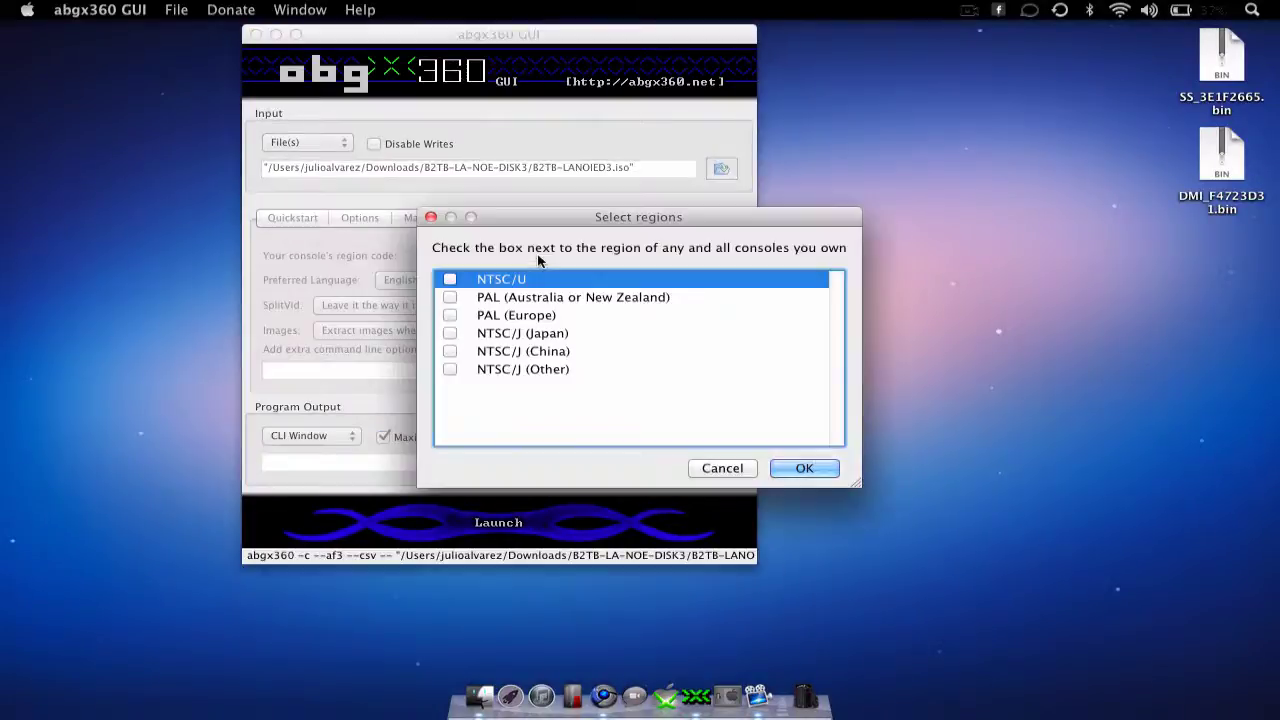
{"action": "left_click", "coordinate": [452, 280]}
{"action": "left_click", "coordinate": [824, 468]}
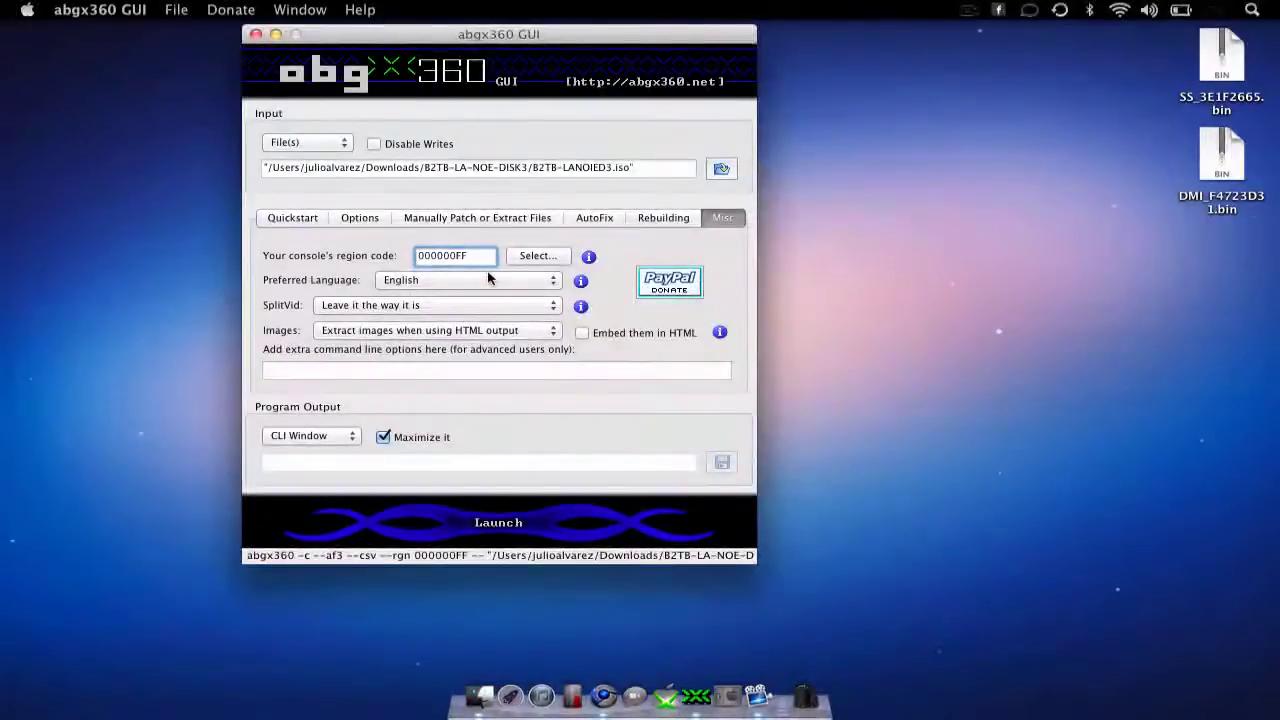
Keep English as the preferred language and set SplitVid to "Add it if it doesn't exist or isn't valid".
{"action": "left_click", "coordinate": [453, 279]}
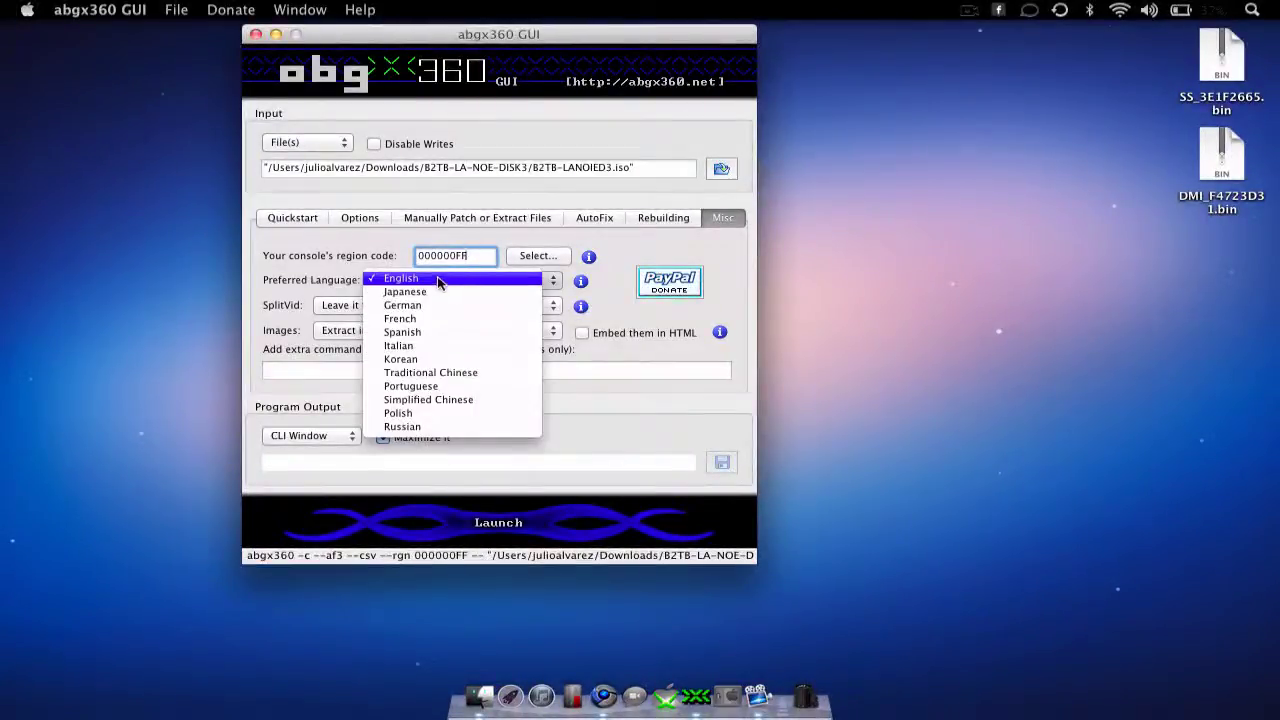
{"action": "left_click", "coordinate": [418, 284]}
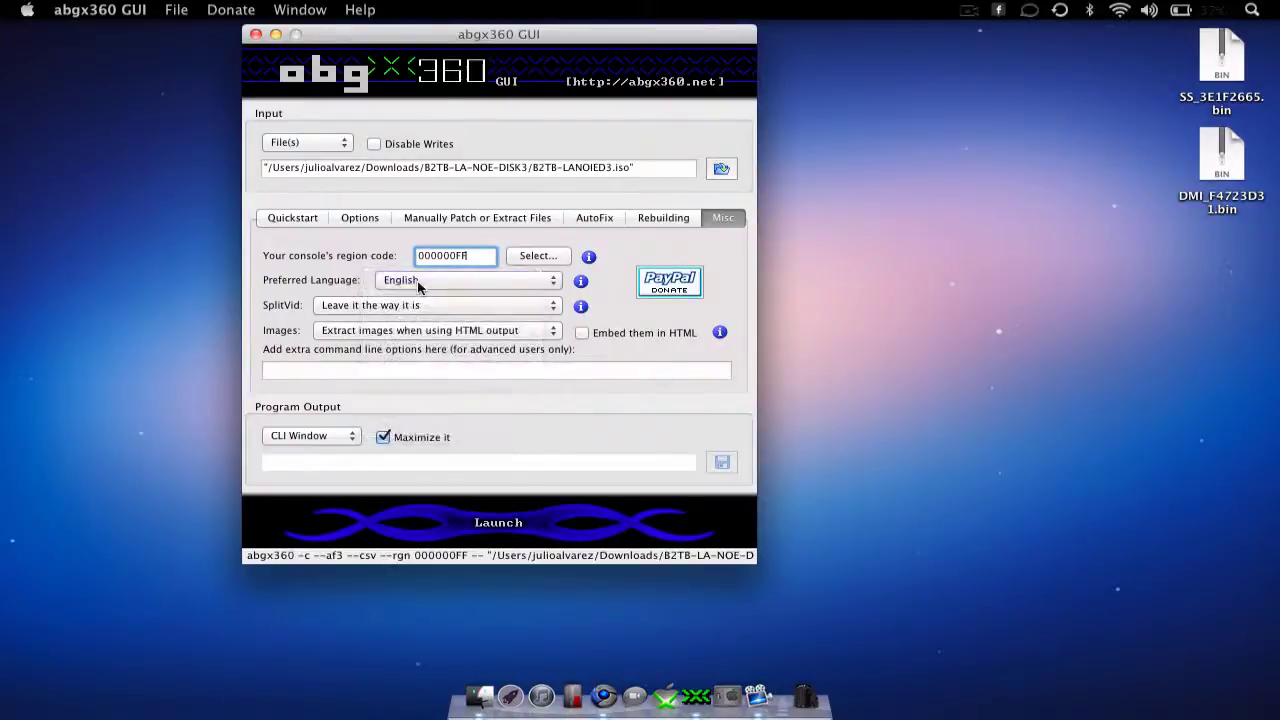
{"action": "left_click", "coordinate": [376, 305]}
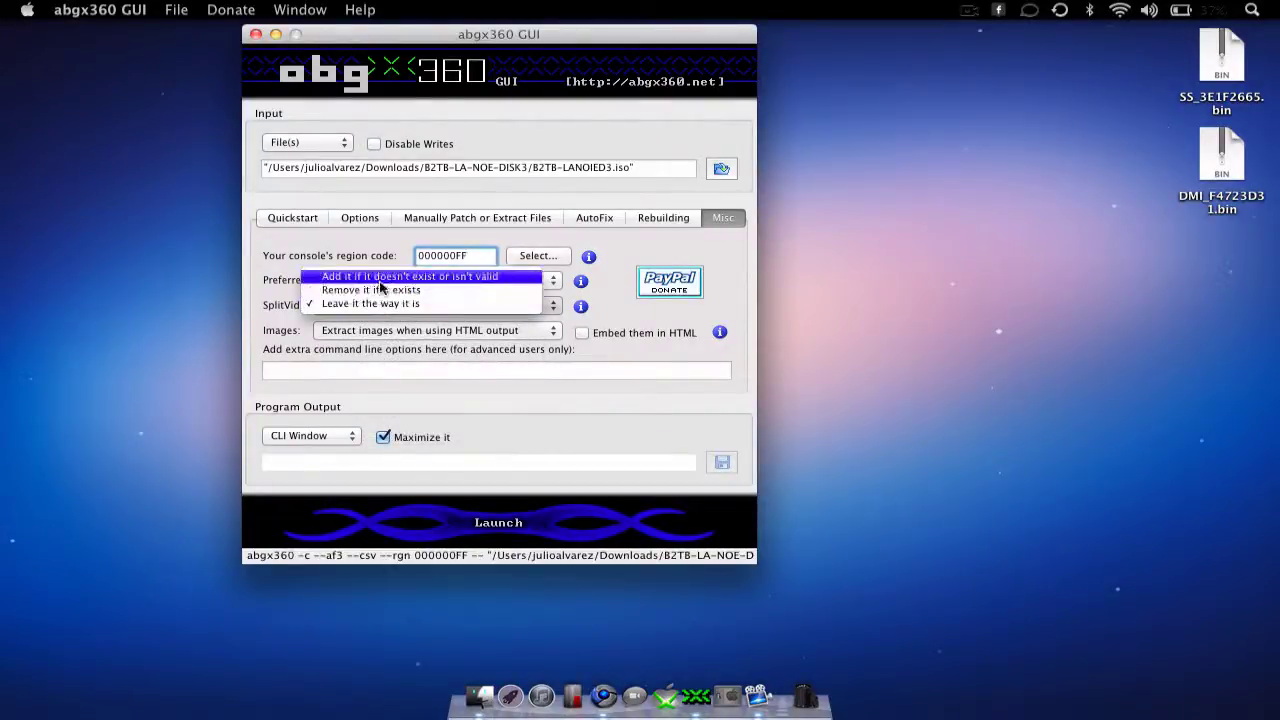
{"action": "left_click", "coordinate": [380, 280]}
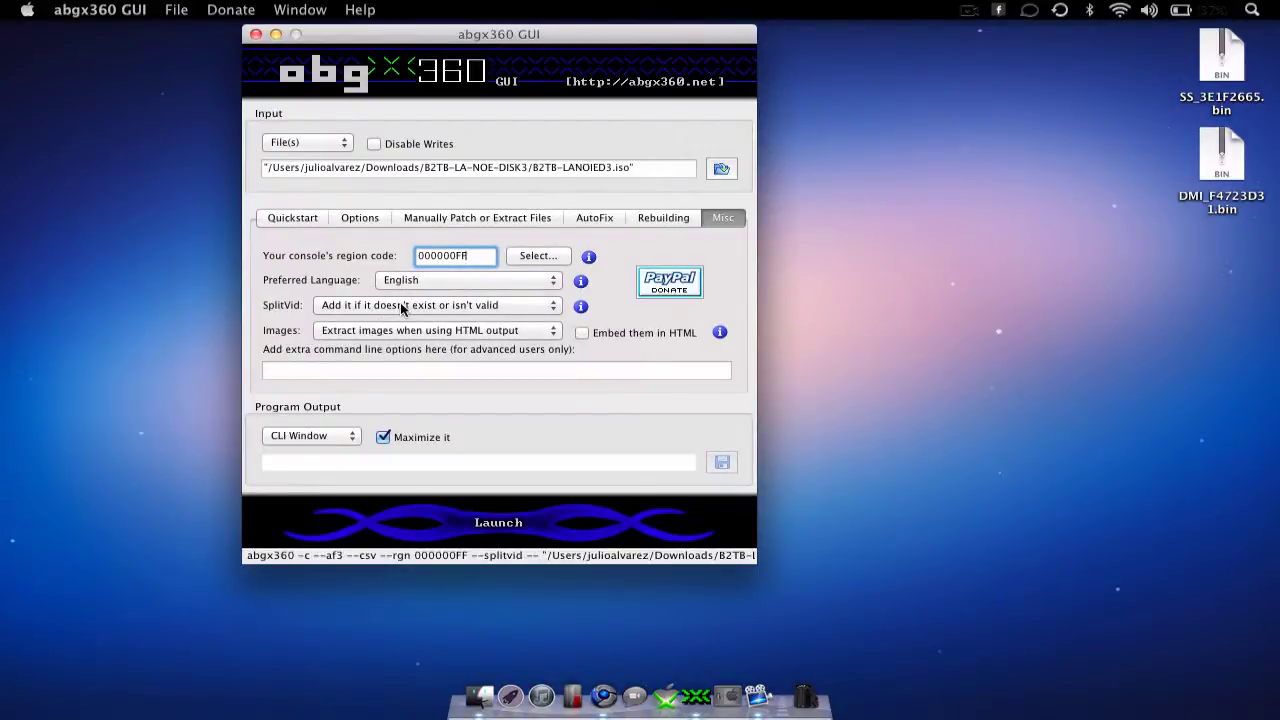
Review the configured options and read the help notes for Check Stealth and SplitVid.
{"action": "left_click", "coordinate": [346, 220]}
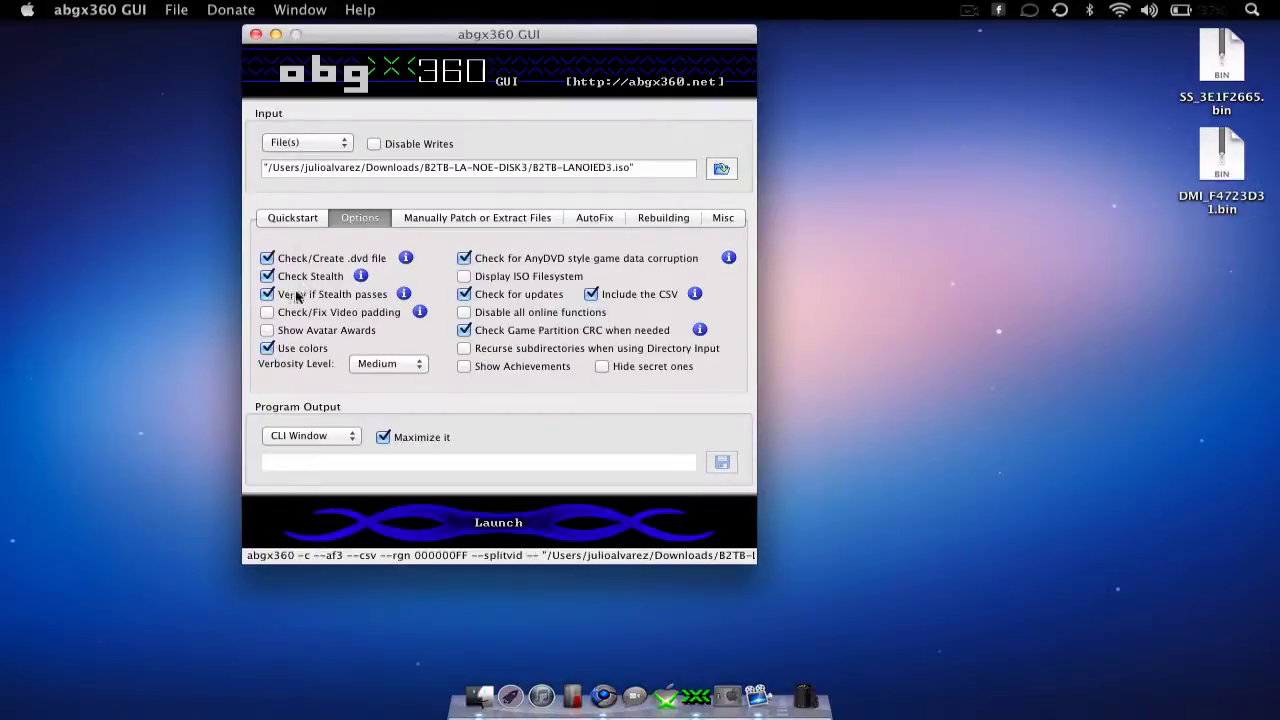
{"action": "left_click", "coordinate": [360, 276]}
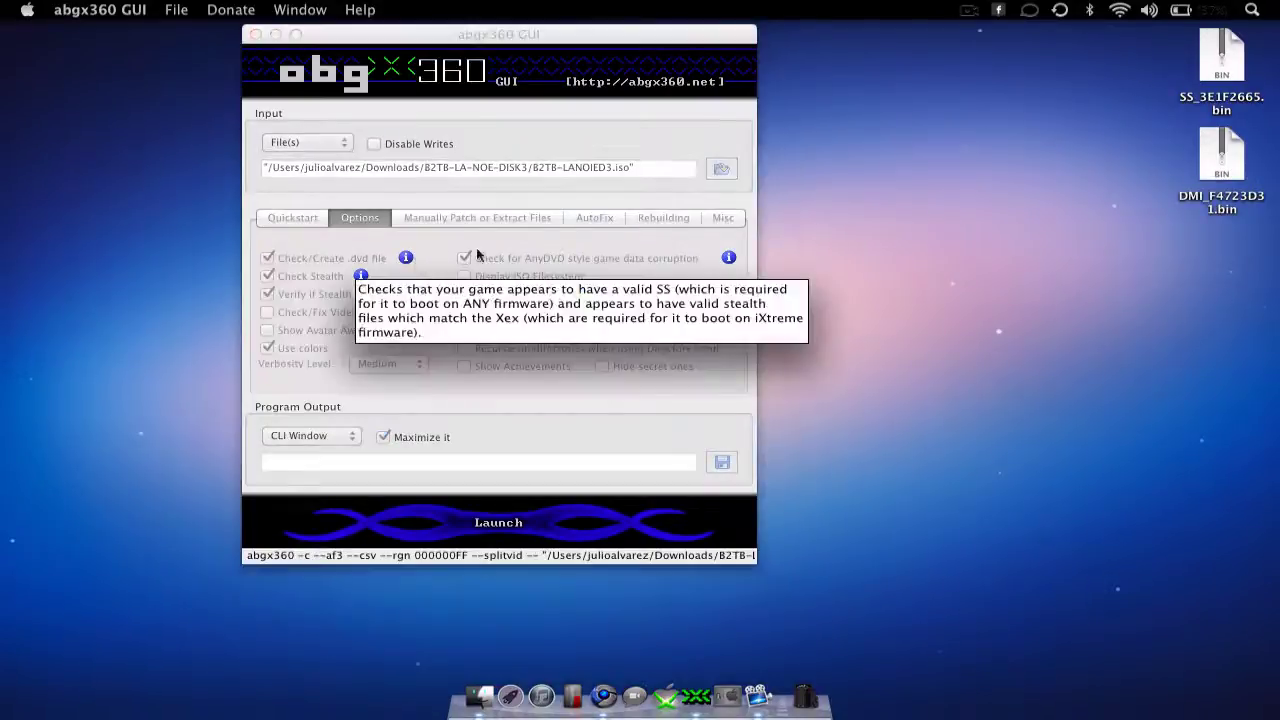
{"action": "left_click", "coordinate": [583, 219]}
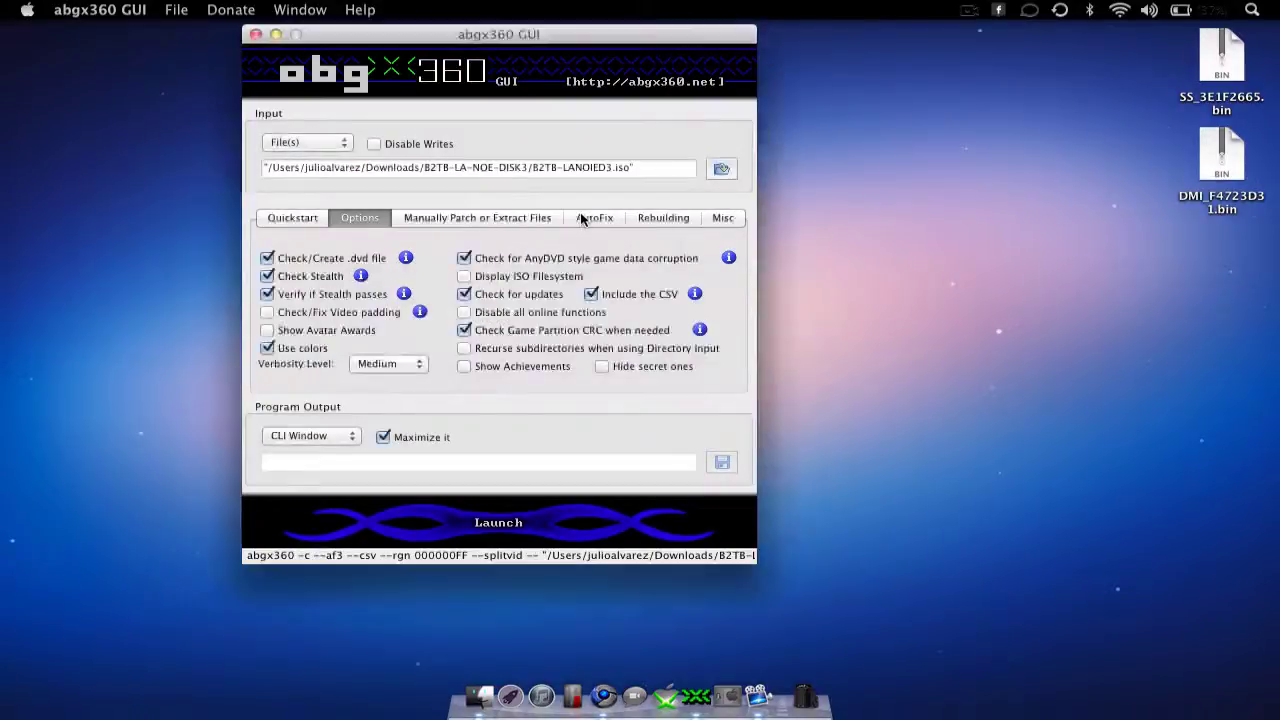
{"action": "left_click", "coordinate": [722, 218]}
{"action": "left_click", "coordinate": [580, 305]}
Launch the check of the loaded ISO and bring its Terminal output window forward.
{"action": "left_click", "coordinate": [448, 503]}
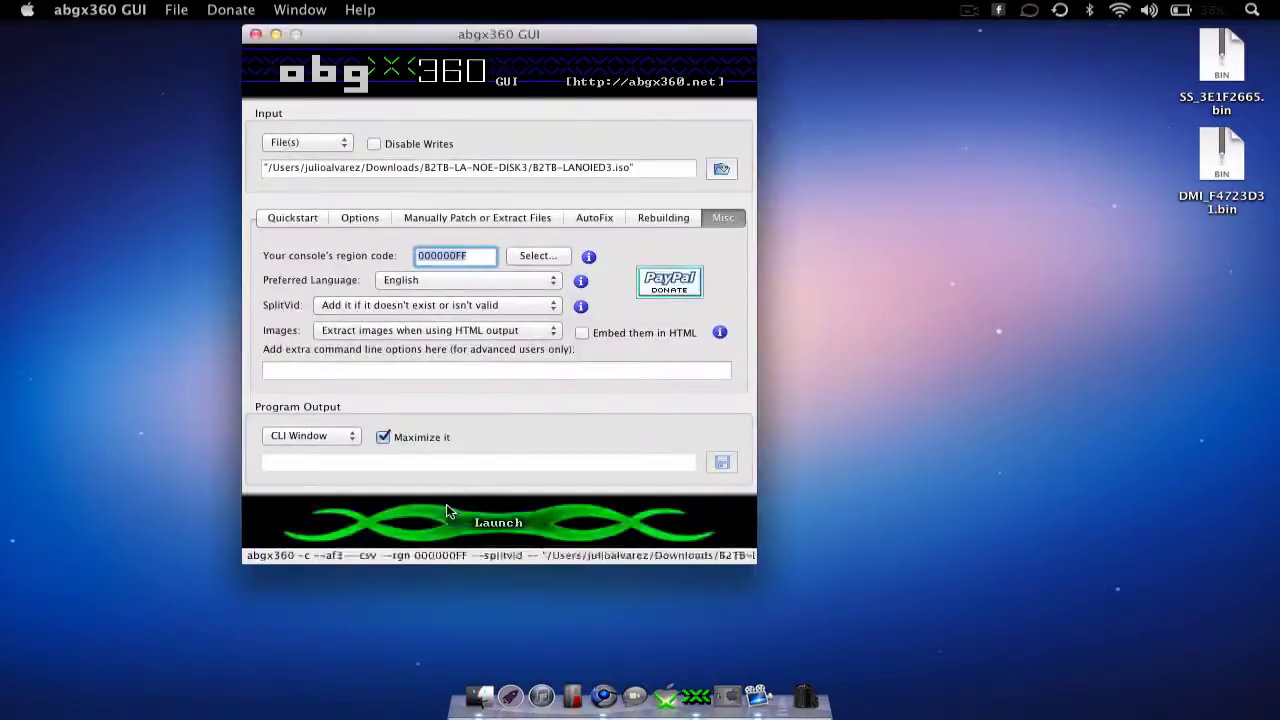
{"action": "left_click_drag", "start_coordinate": [577, 44], "coordinate": [819, 52]}
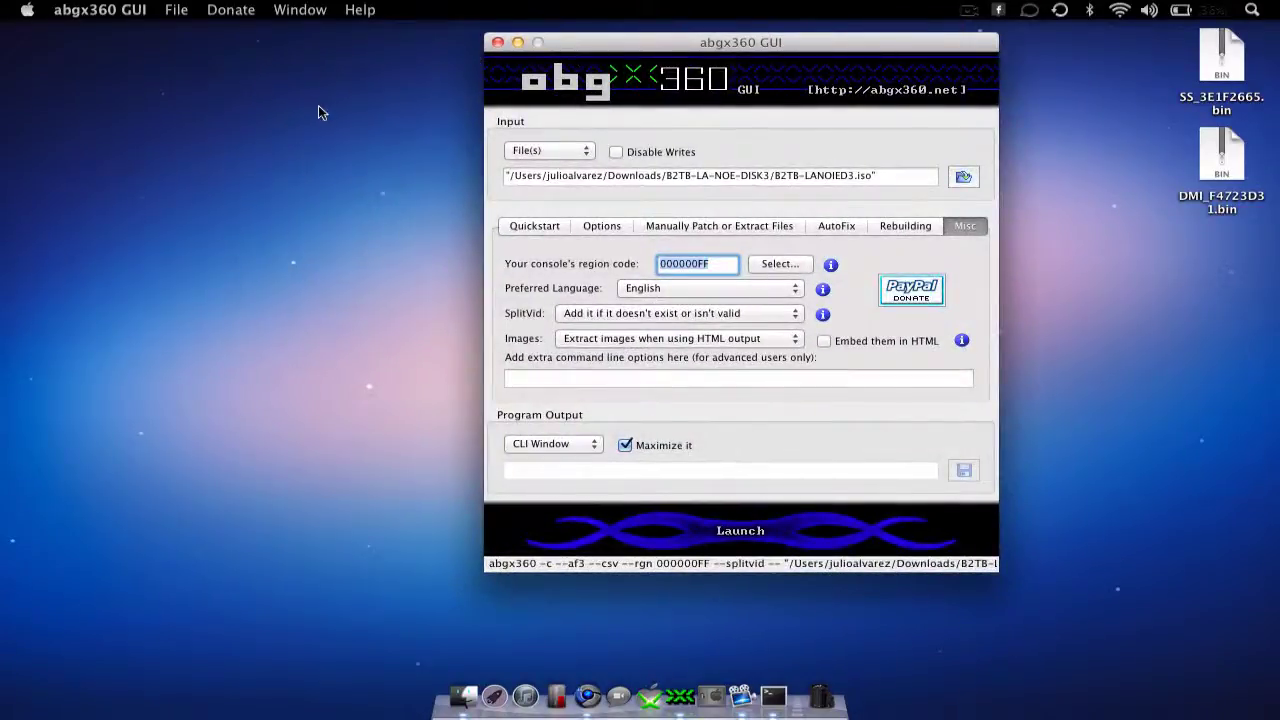
{"action": "left_click", "coordinate": [773, 695]}
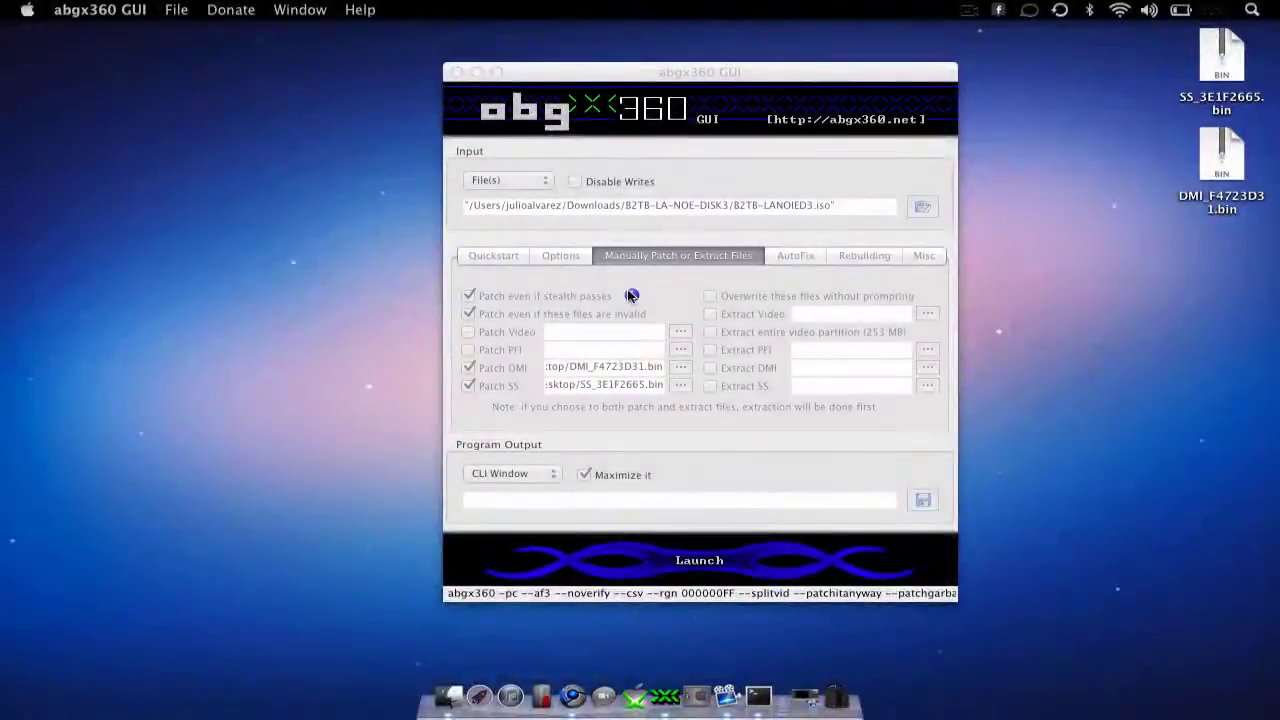
Switch to Chrome, go to abgx360.net and open its Verified games page.
{"action": "left_click", "coordinate": [624, 72]}
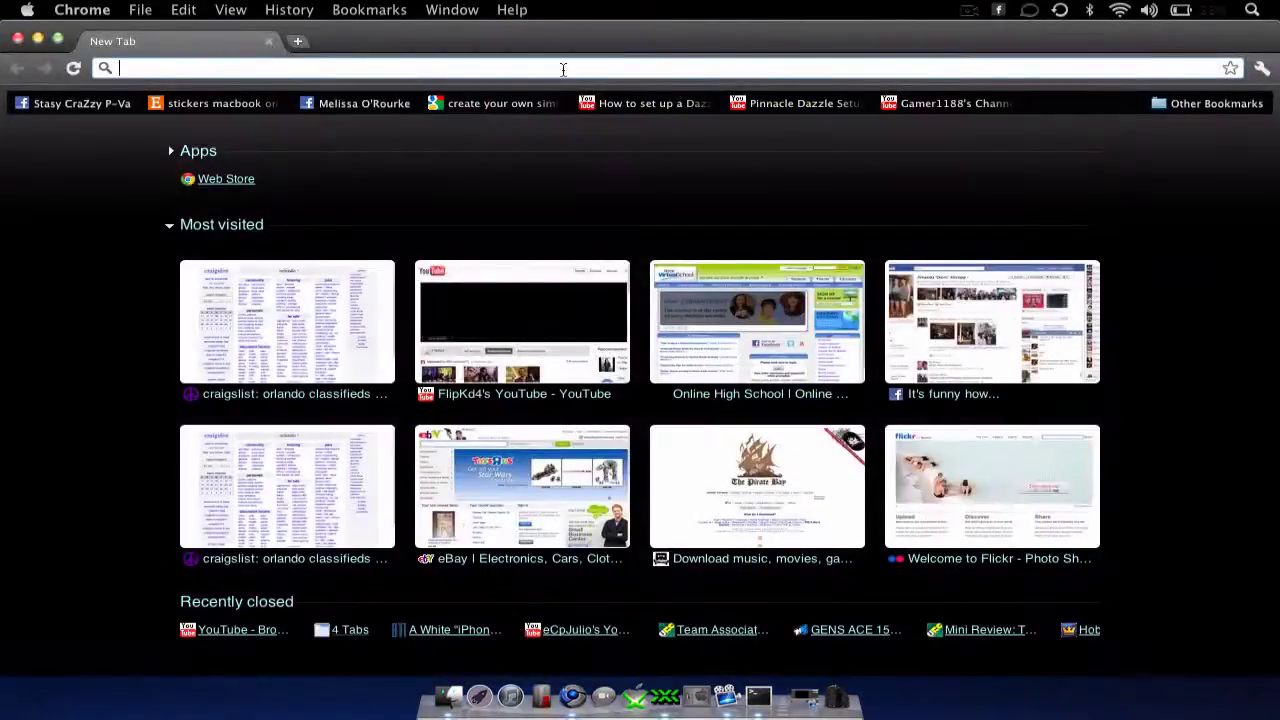
{"action": "type", "text": "abgx360.net"}
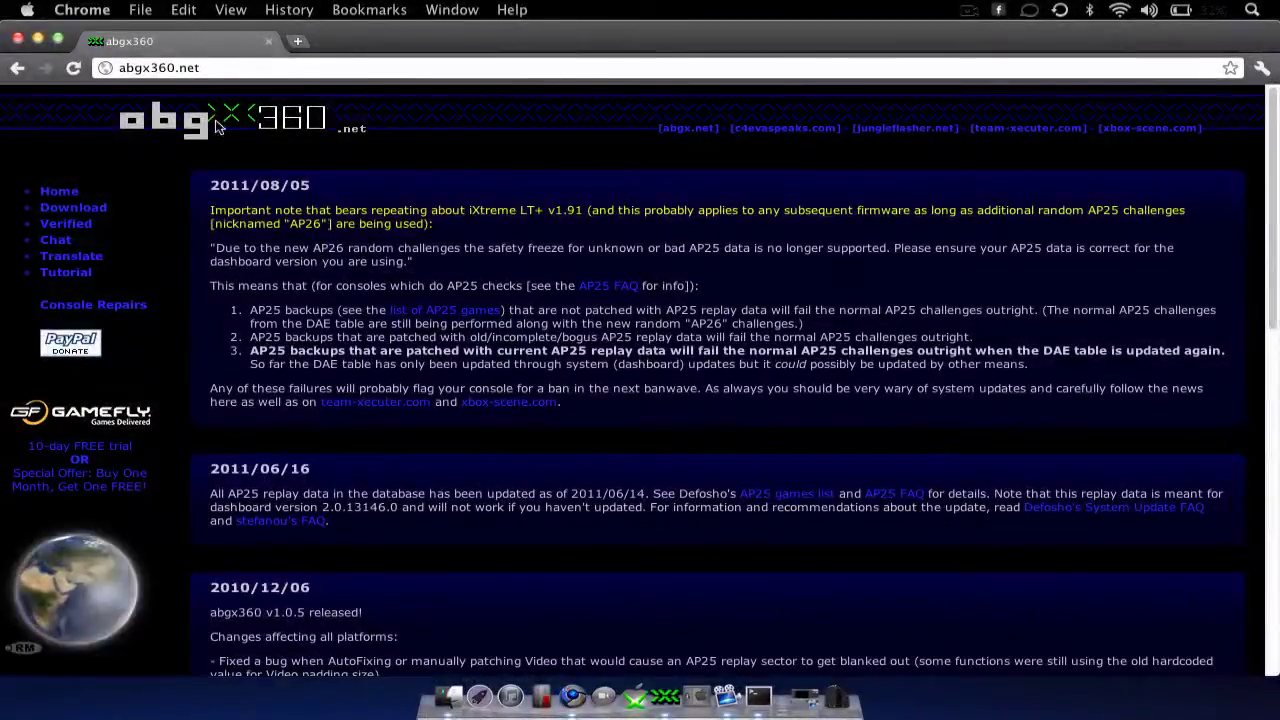
{"action": "left_click", "coordinate": [58, 224]}
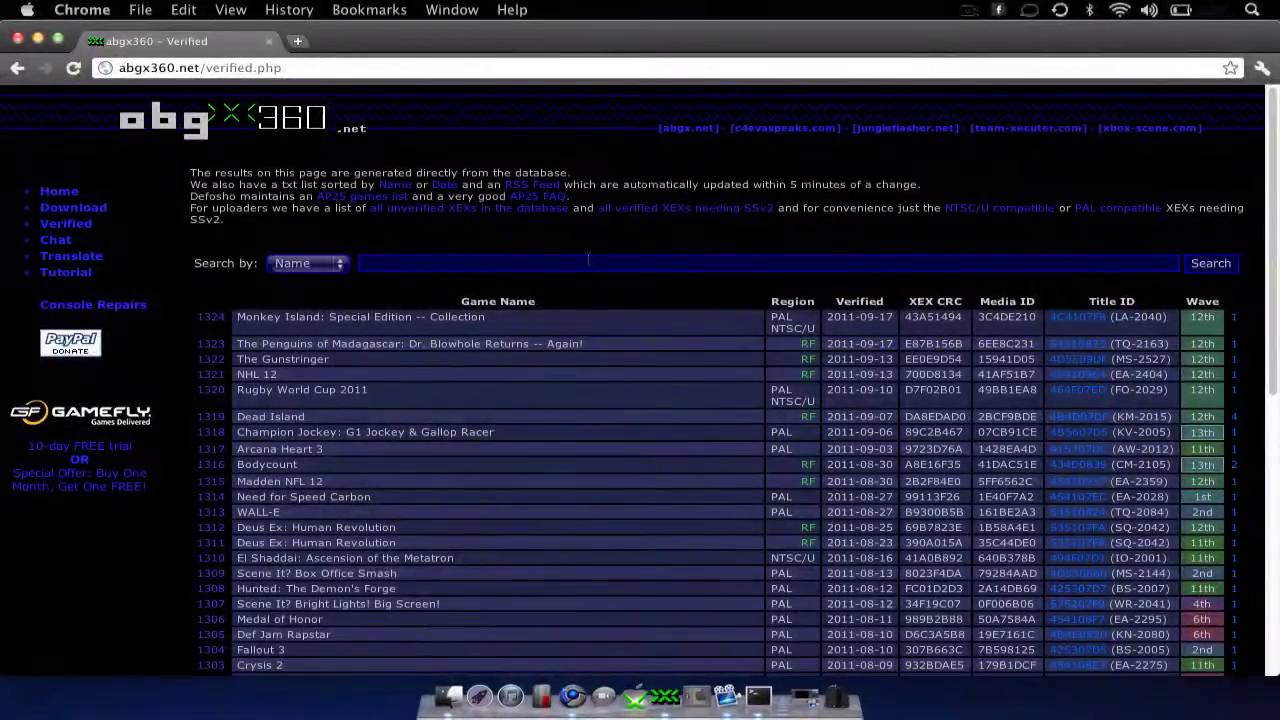
Search the verified games by name for "L.A Noire".
{"action": "left_click", "coordinate": [588, 259]}
{"action": "type", "text": "L.A"}
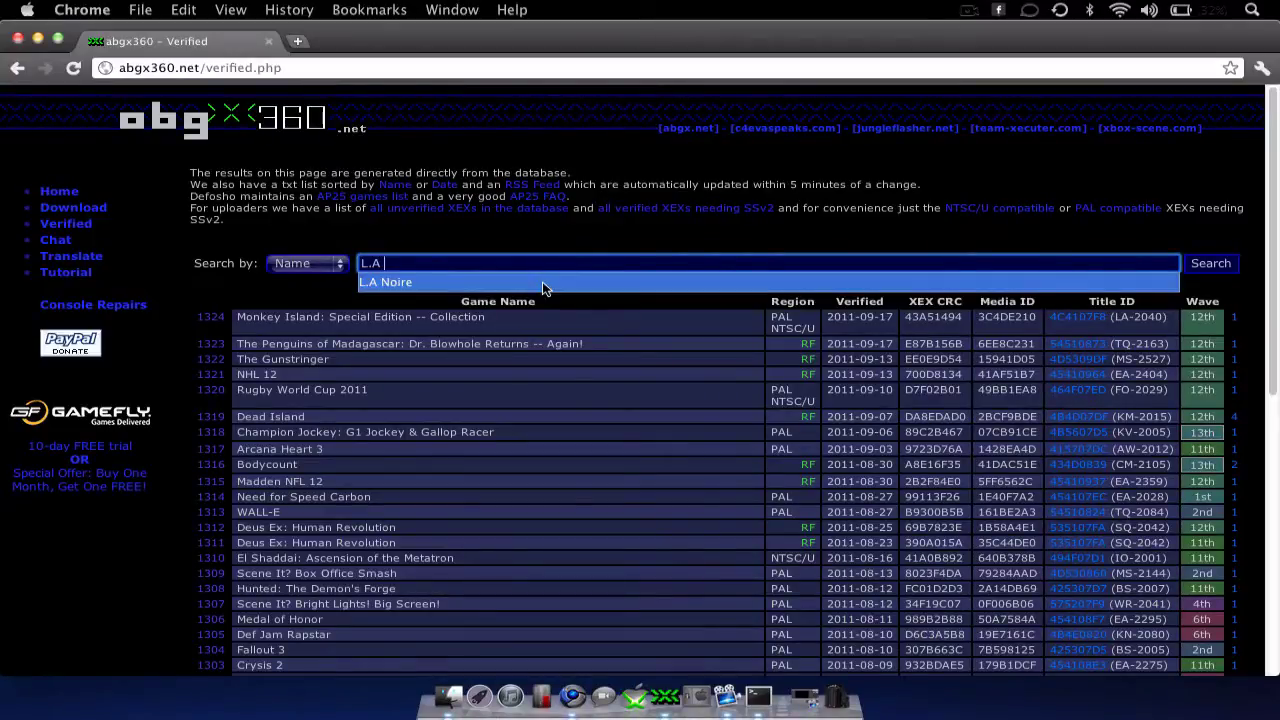
{"action": "left_click", "coordinate": [542, 281]}
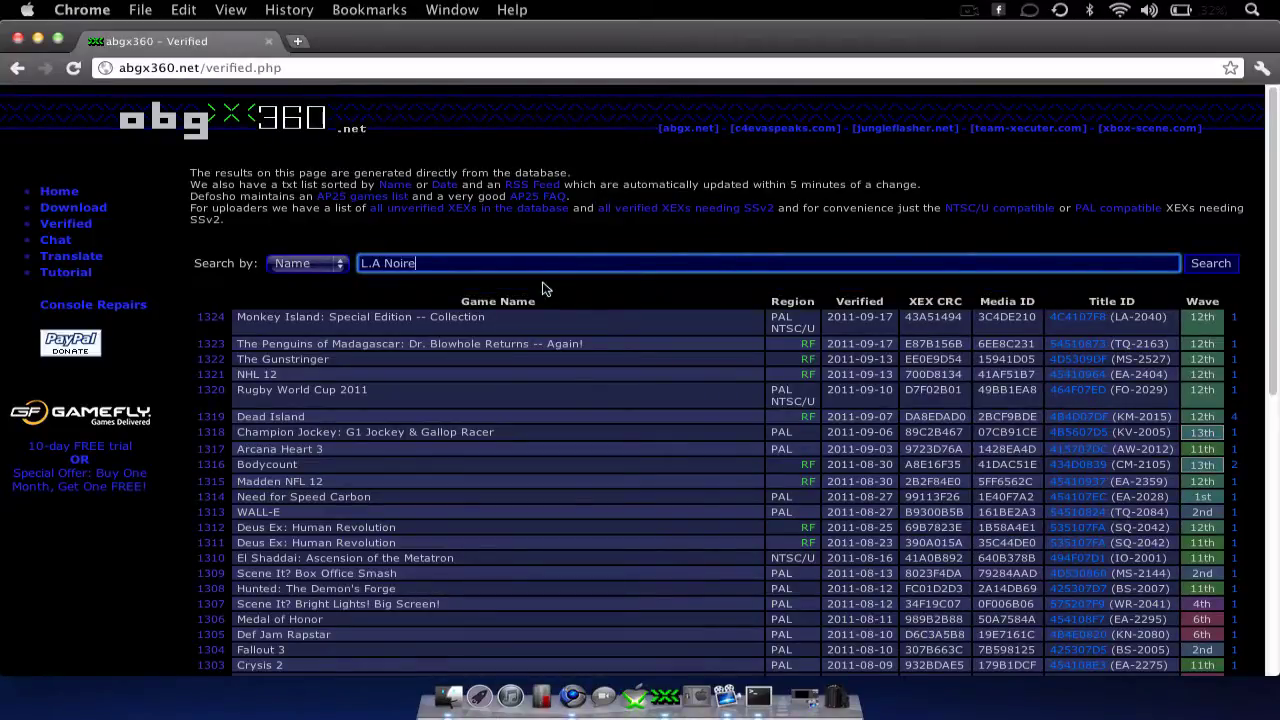
{"action": "key", "text": "Return"}
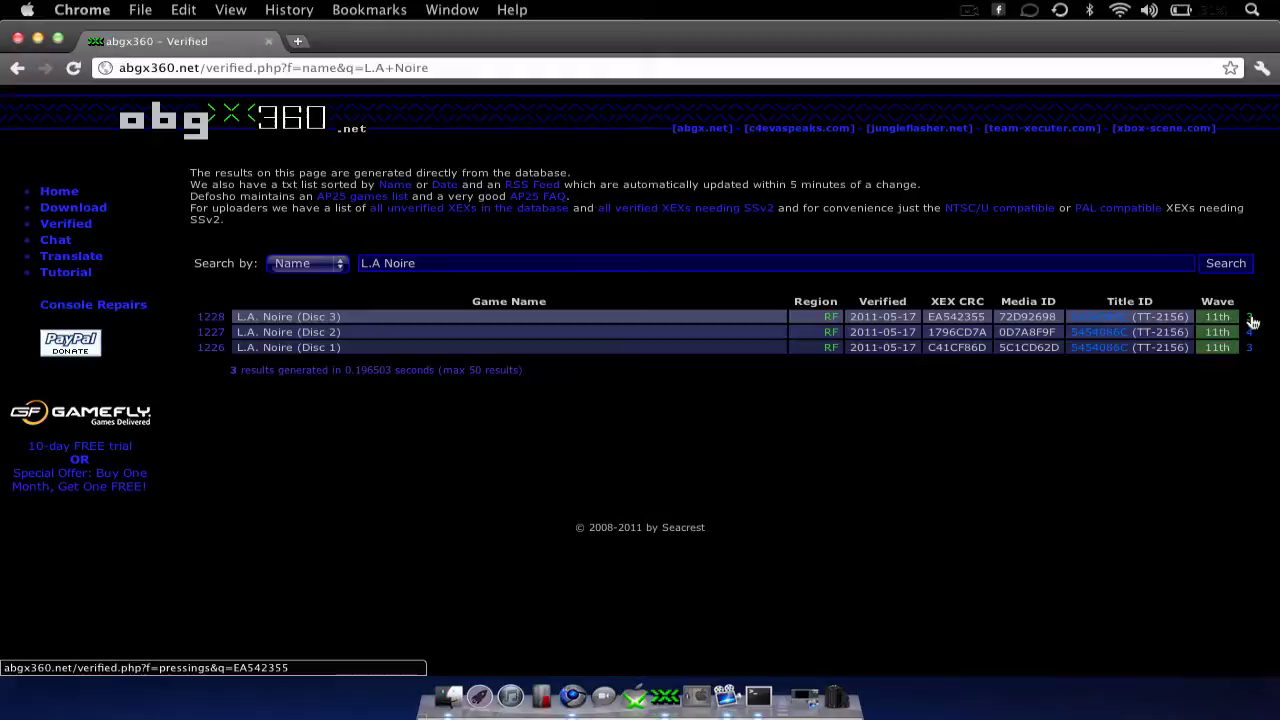
Open the verified SS/DMI combos for L.A. Noire (Disc 3) and save SS_3E1F2665 to the Desktop, replacing the existing file.
{"action": "left_click", "coordinate": [1250, 320]}
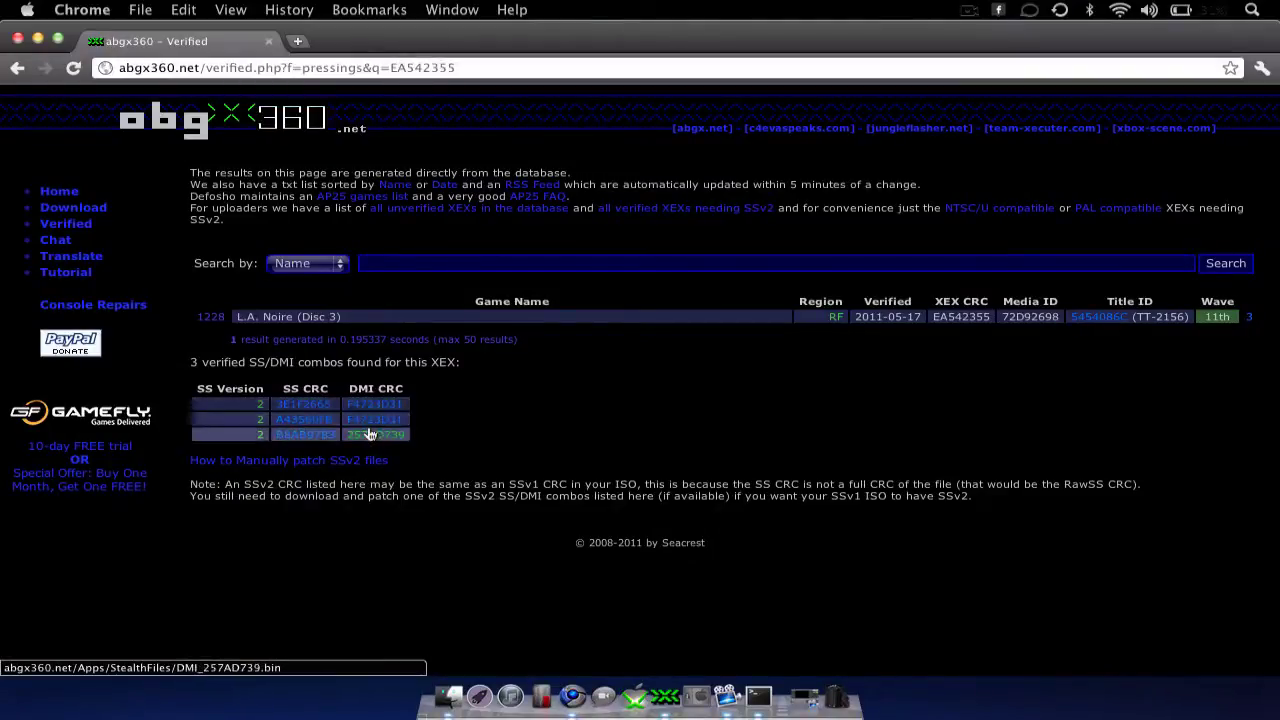
{"action": "right_click", "coordinate": [297, 401]}
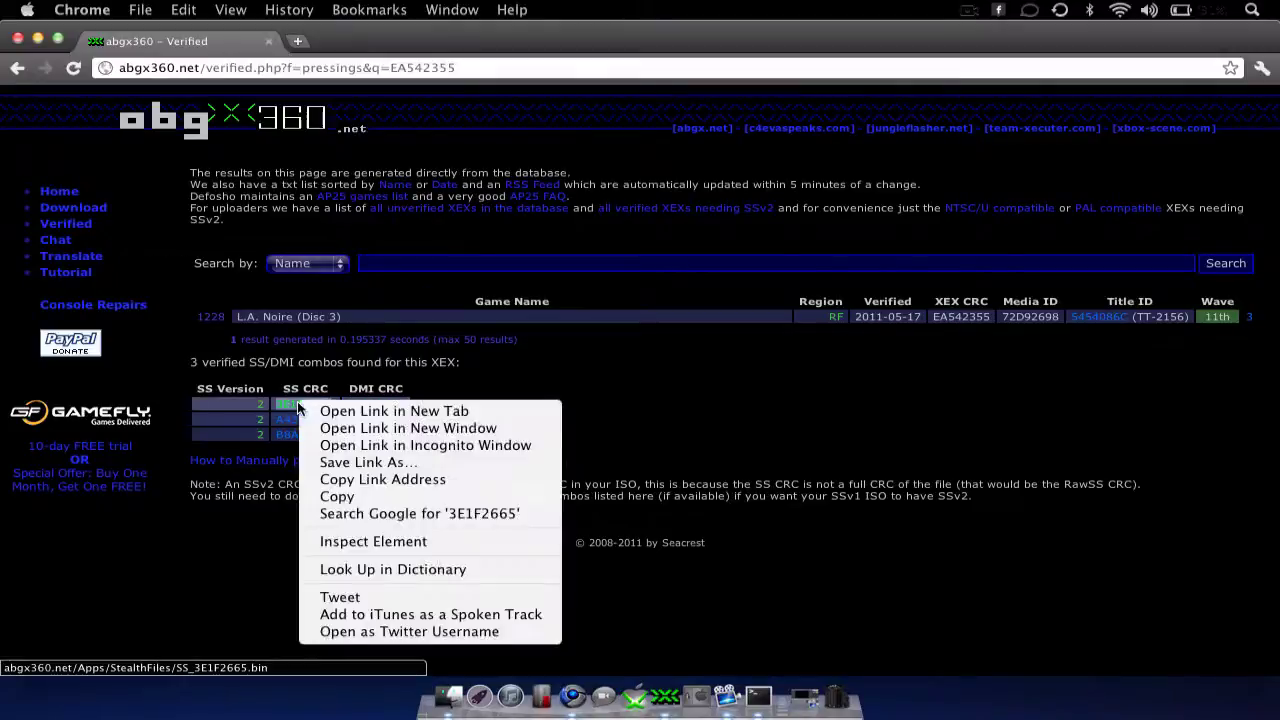
{"action": "left_click", "coordinate": [358, 480]}
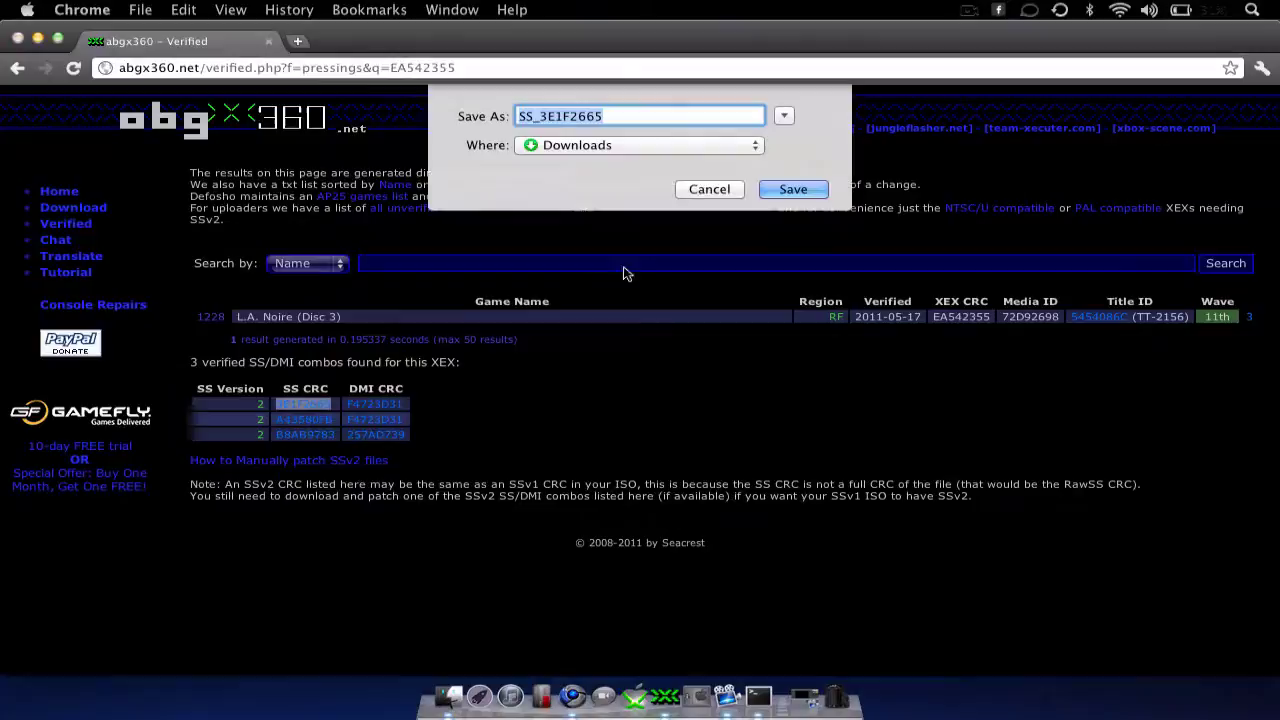
{"action": "left_click", "coordinate": [697, 143]}
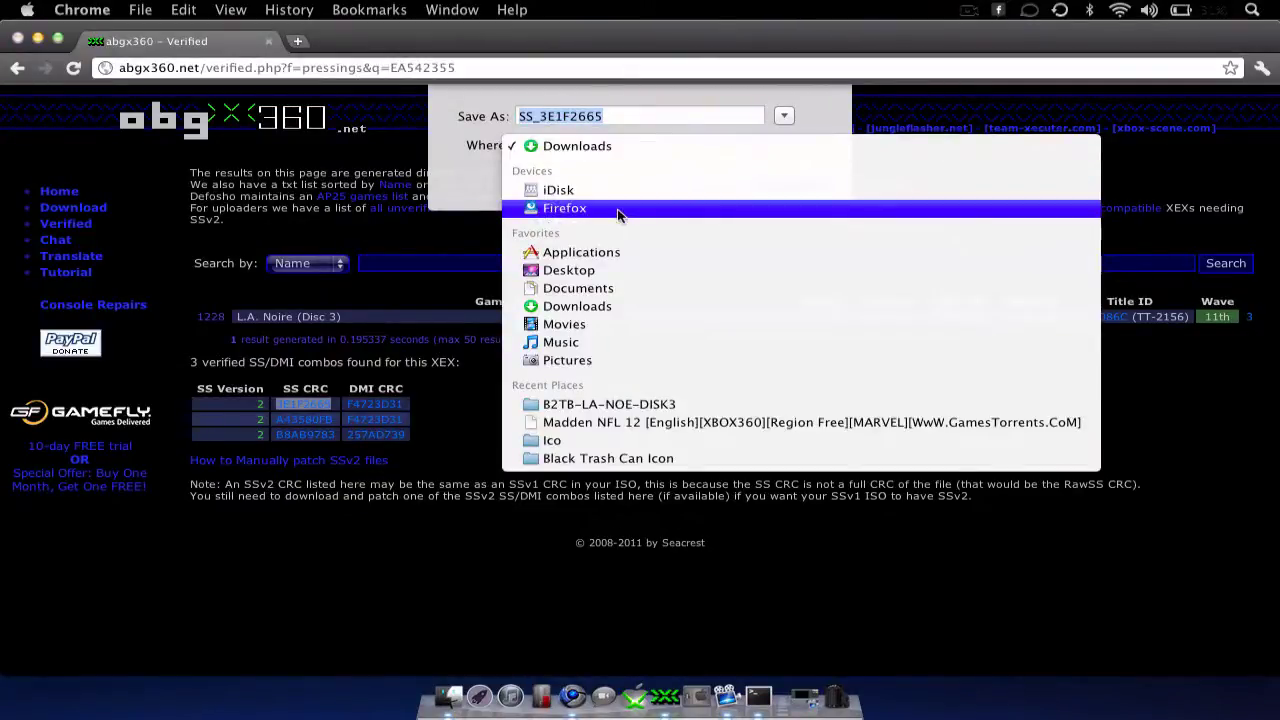
{"action": "left_click", "coordinate": [572, 270]}
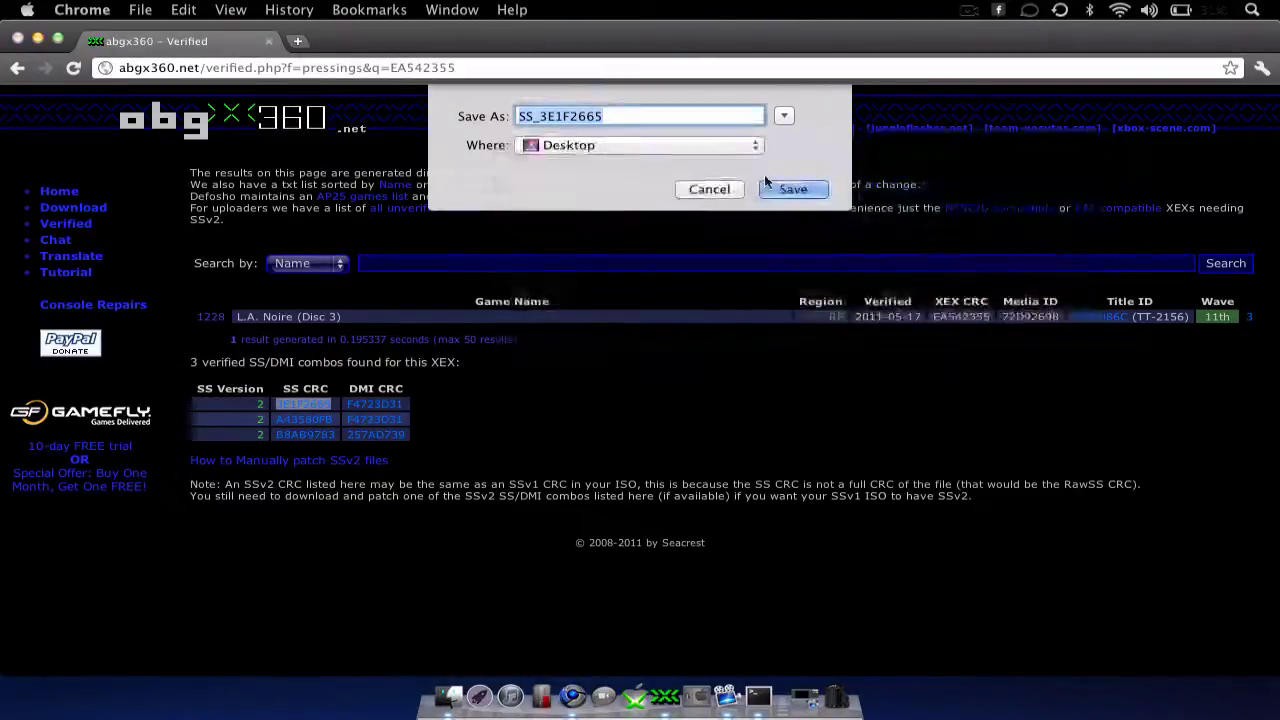
{"action": "left_click", "coordinate": [792, 190]}
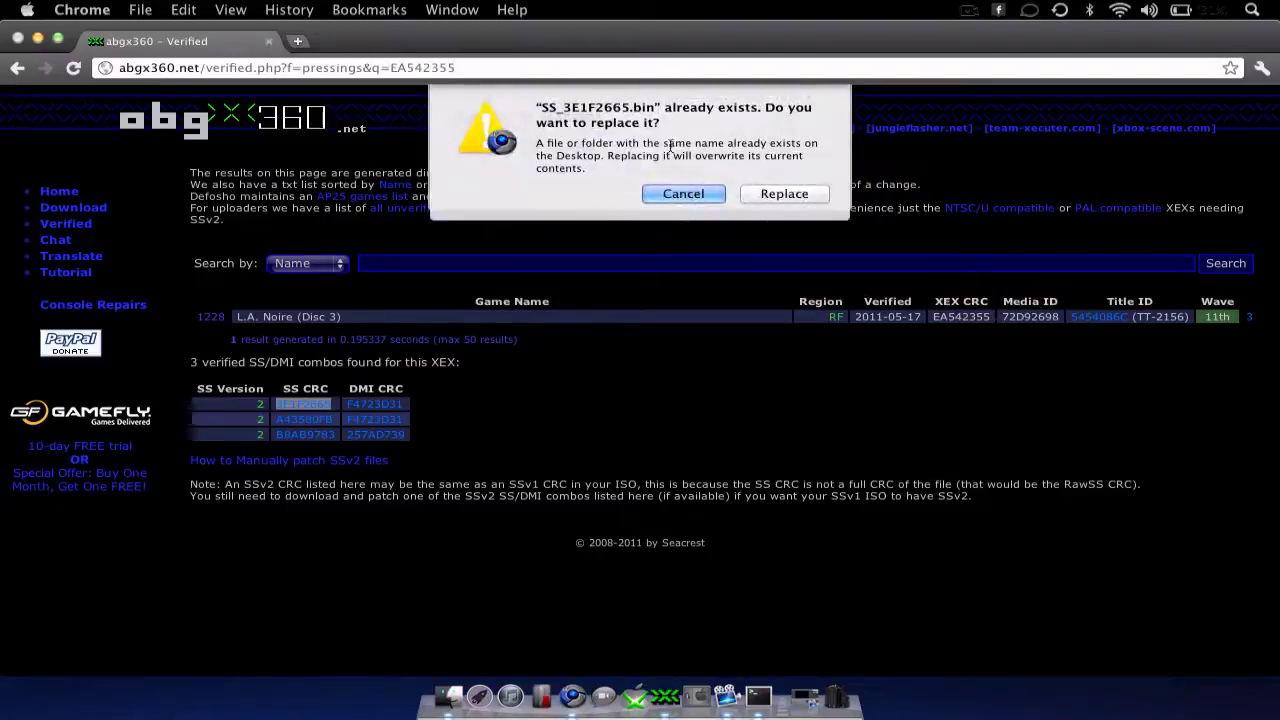
{"action": "left_click", "coordinate": [781, 194]}
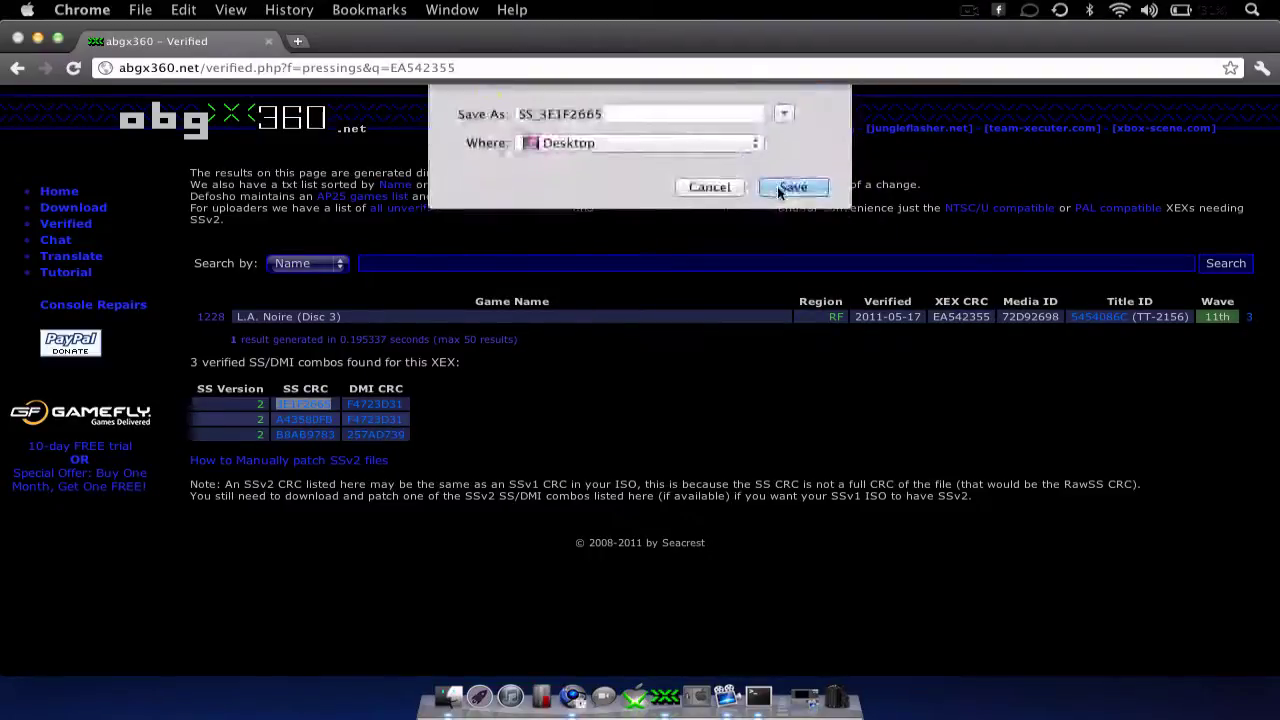
{"action": "left_click", "coordinate": [780, 190]}
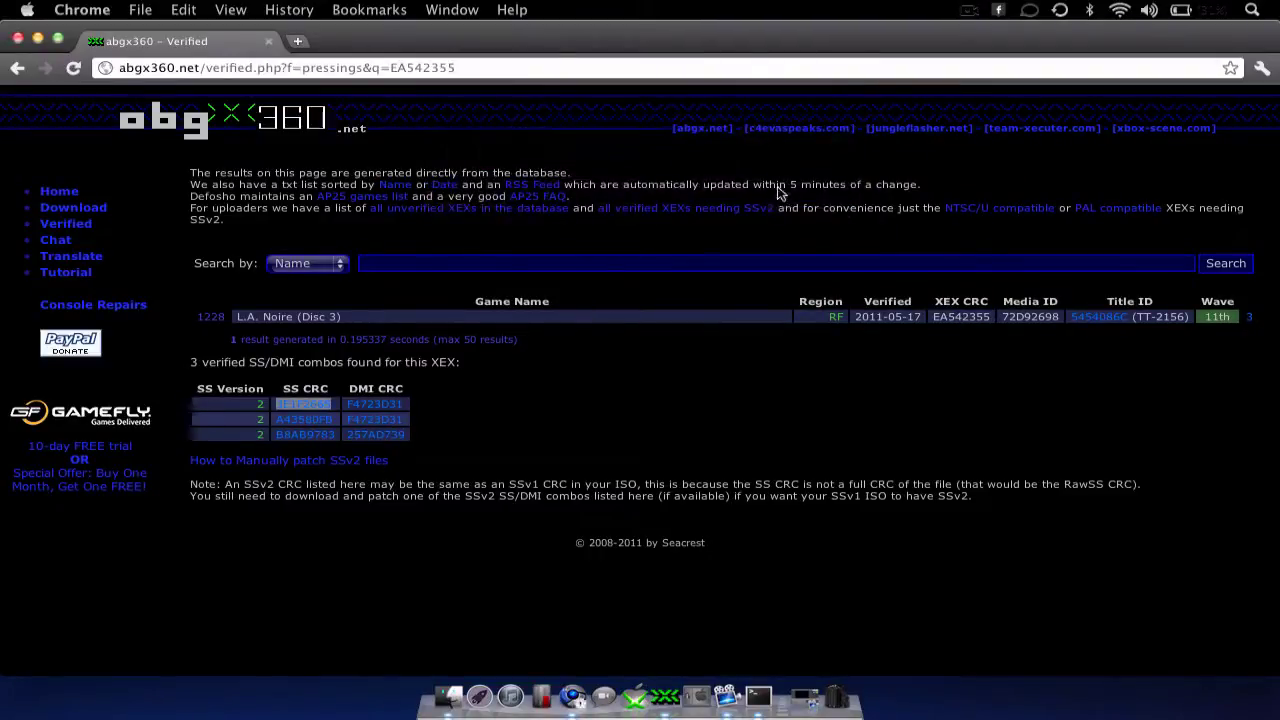
Save the DMI file F4723D31 from the first SS/DMI combo to the Desktop.
{"action": "right_click", "coordinate": [369, 397]}
{"action": "left_click", "coordinate": [427, 460]}
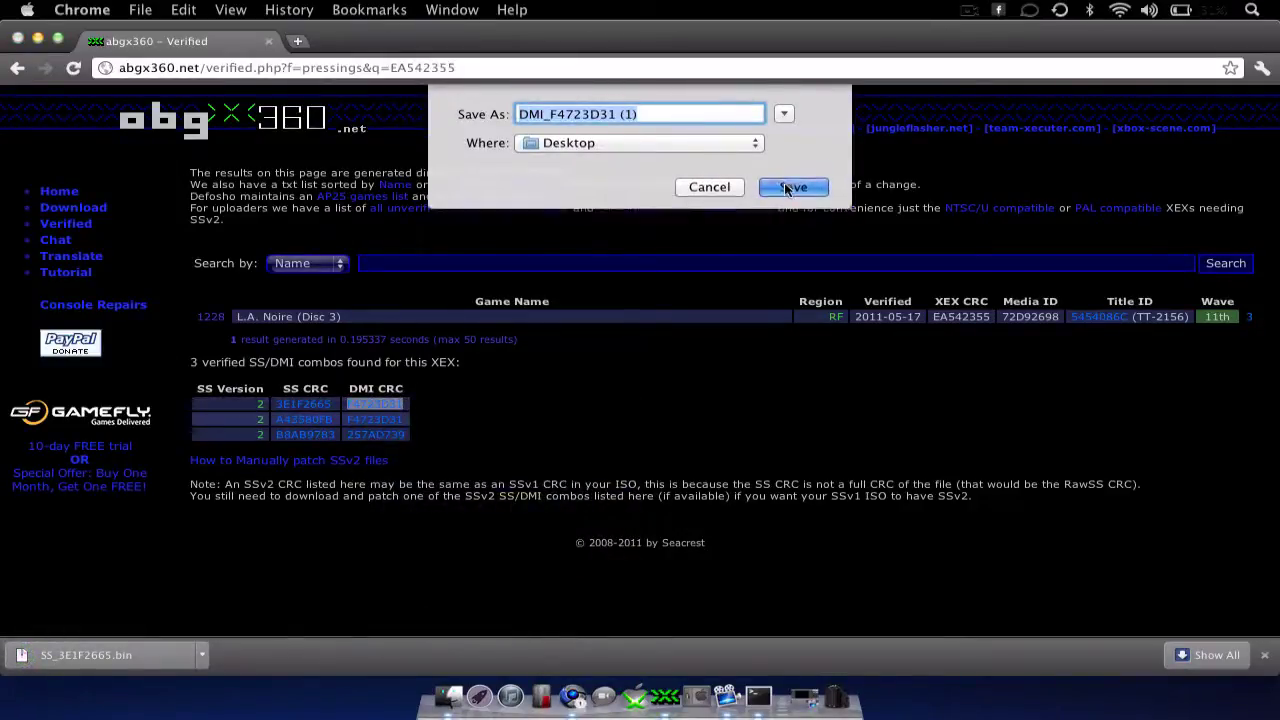
{"action": "left_click", "coordinate": [788, 187]}
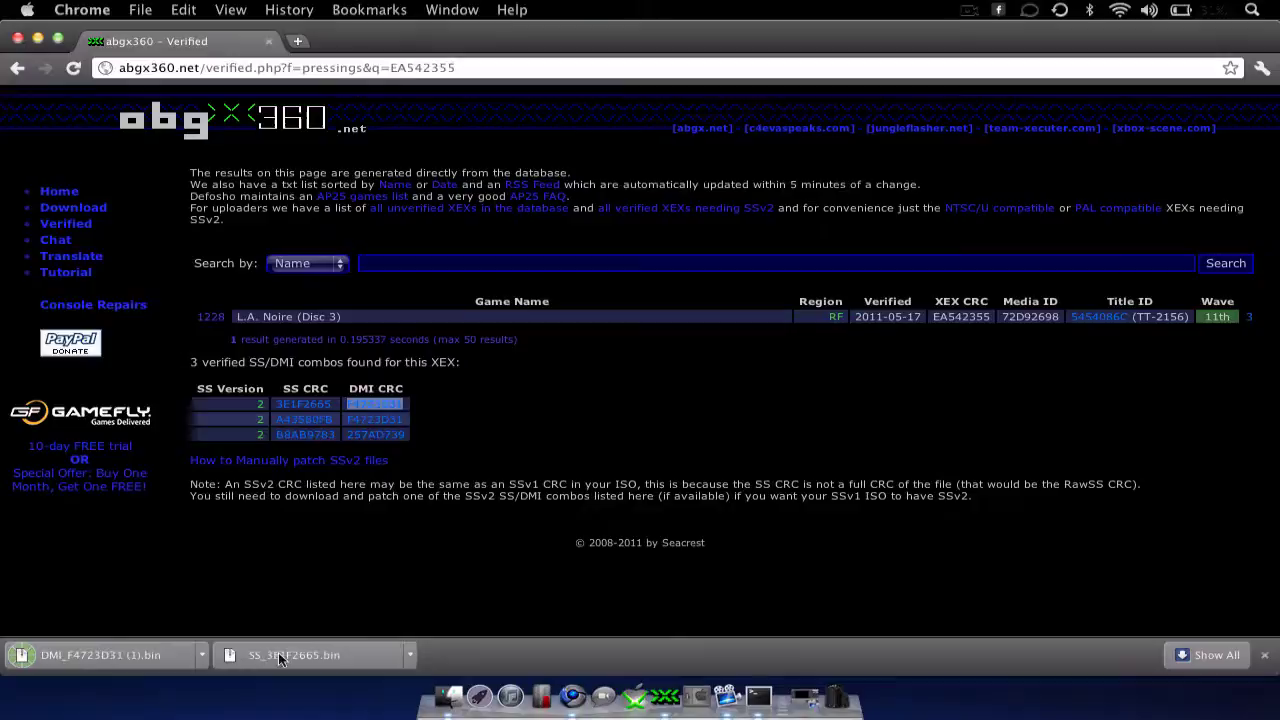
Switch to abgx360 GUI and set DMI_F4723D31.bin from the Desktop as the Patch DMI file.
{"action": "left_click", "coordinate": [38, 37]}
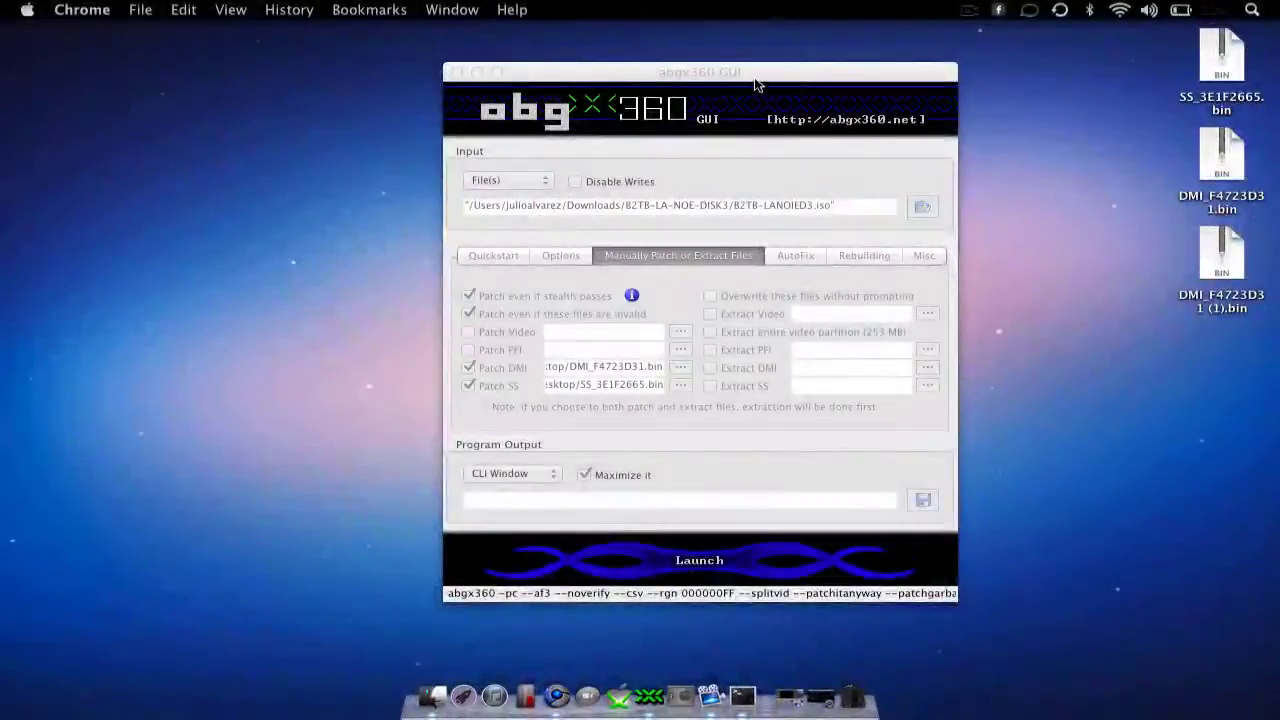
{"action": "left_click_drag", "start_coordinate": [757, 85], "coordinate": [696, 85]}
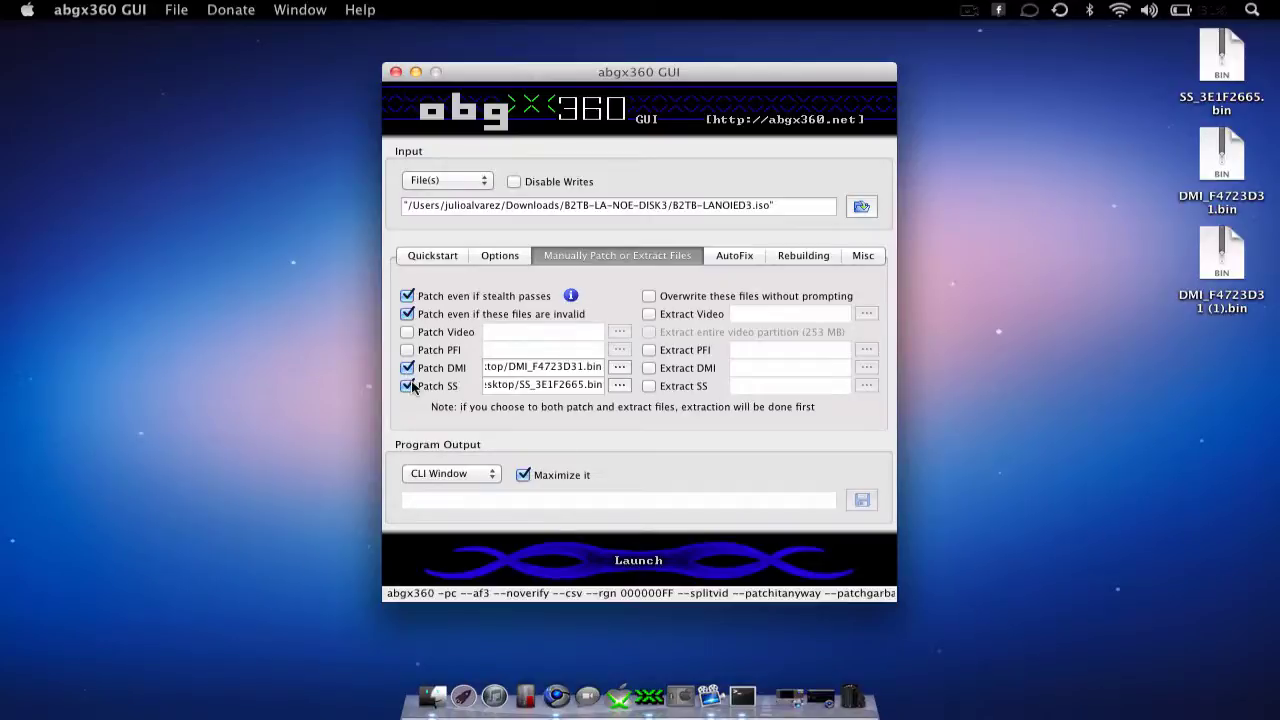
{"action": "left_click", "coordinate": [620, 368]}
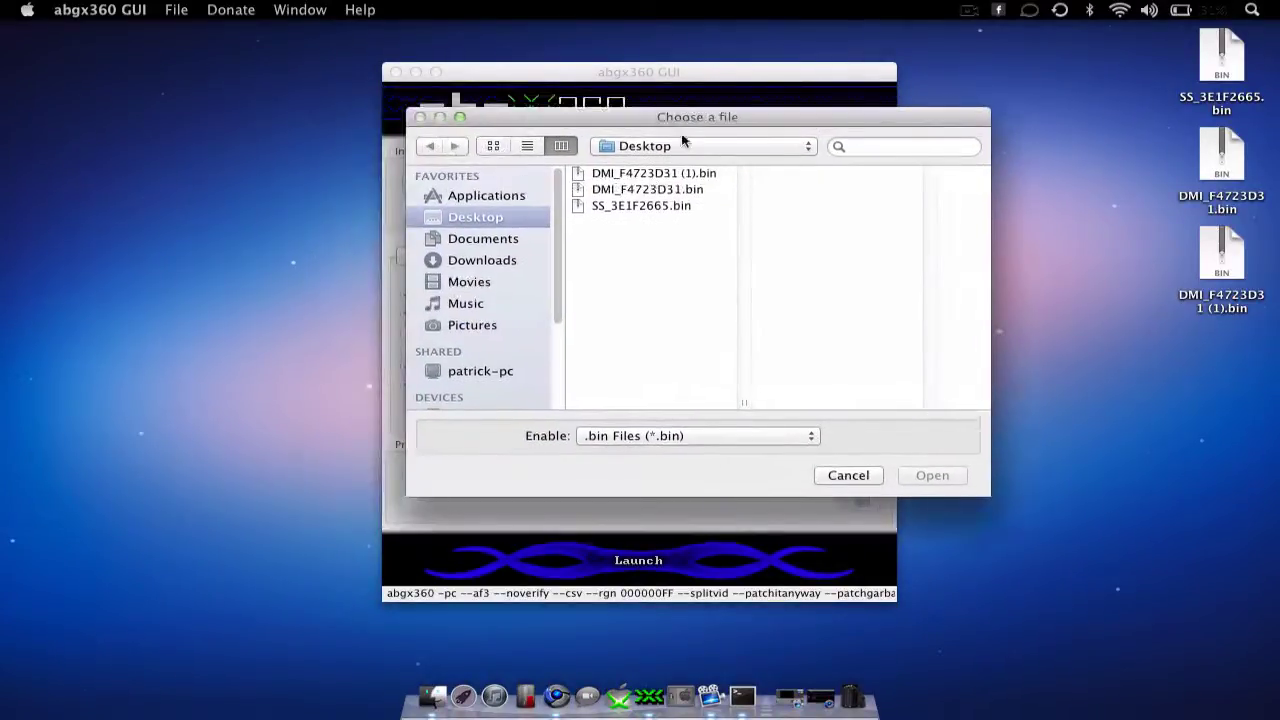
{"action": "left_click_drag", "start_coordinate": [693, 123], "coordinate": [884, 127]}
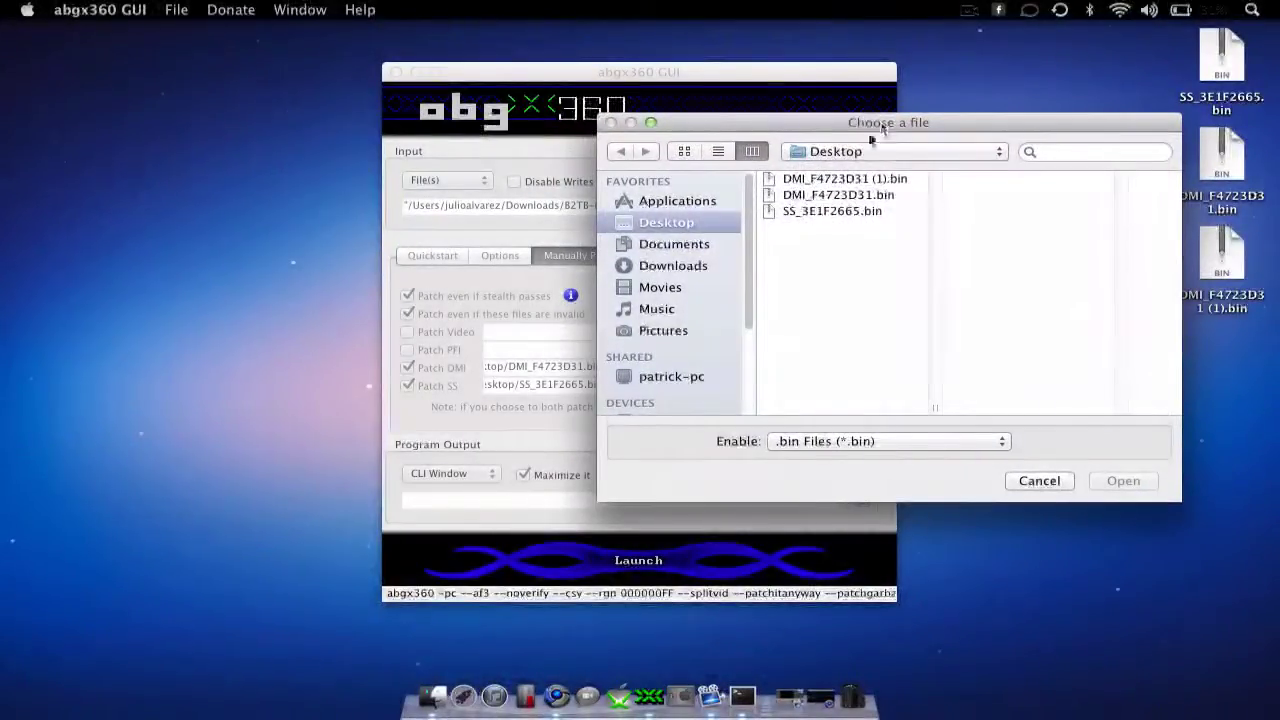
{"action": "left_click", "coordinate": [815, 195]}
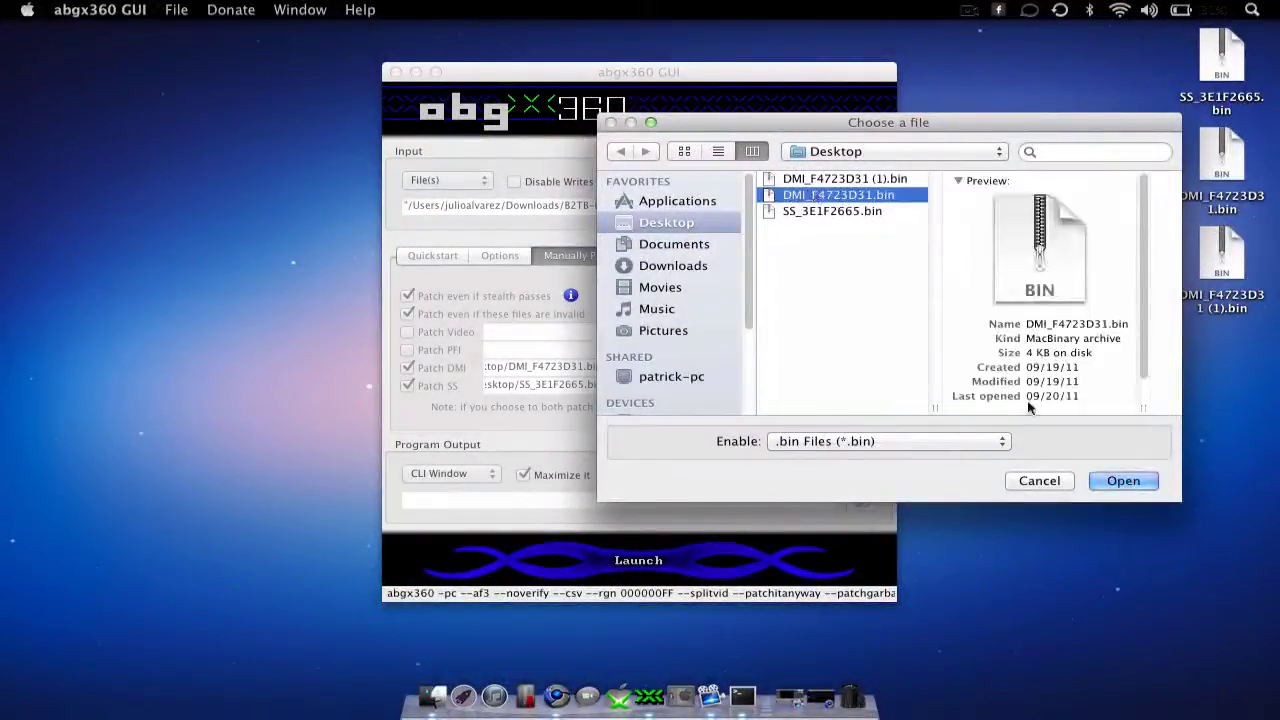
{"action": "left_click", "coordinate": [915, 446]}
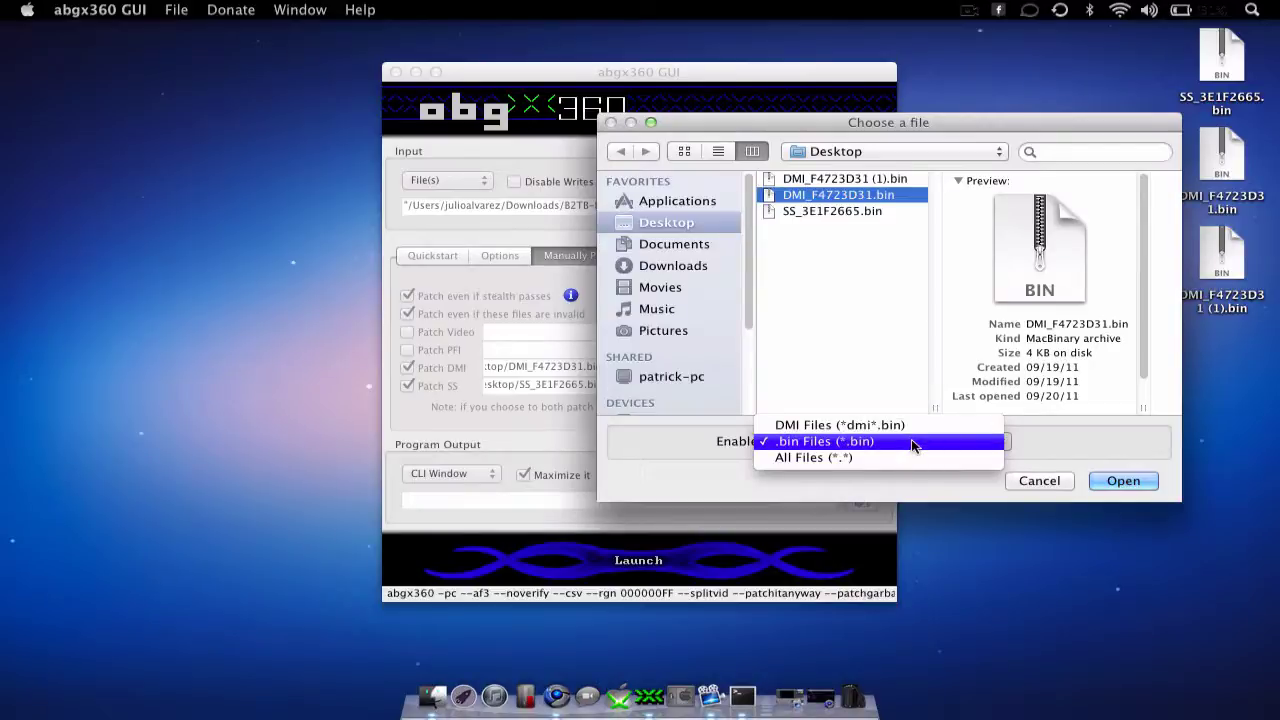
{"action": "left_click", "coordinate": [911, 439]}
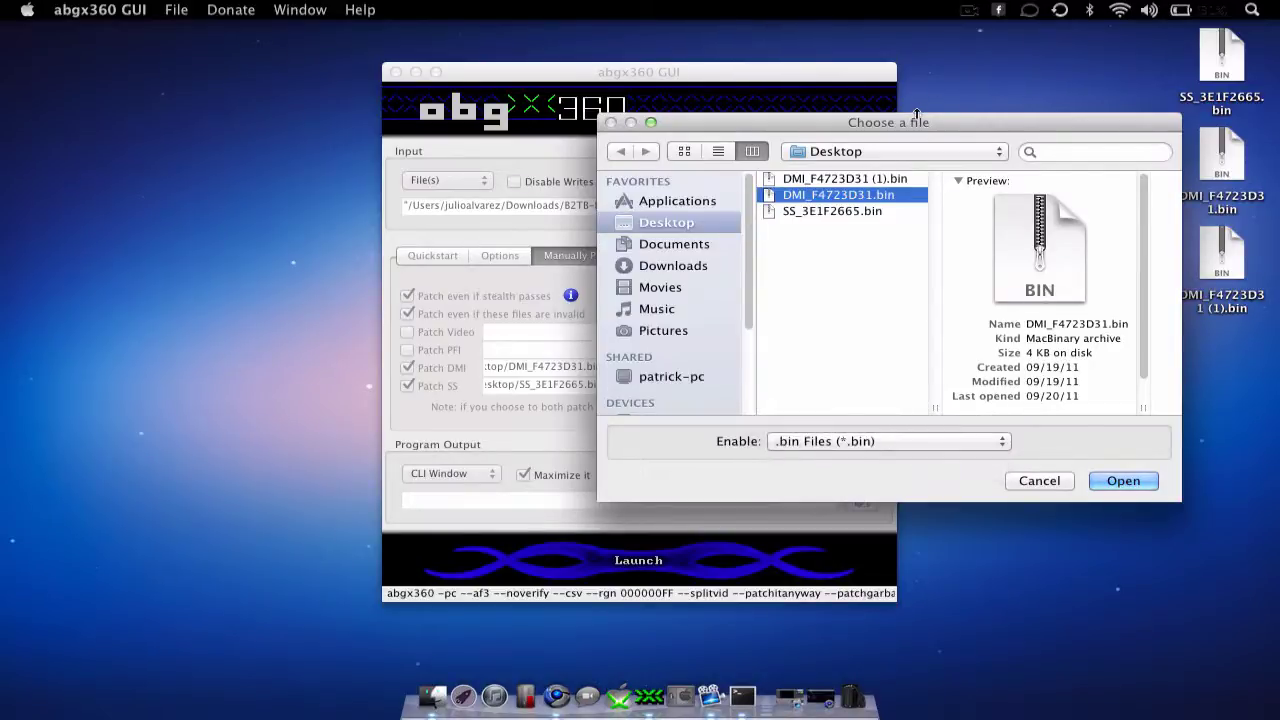
{"action": "left_click_drag", "start_coordinate": [916, 119], "coordinate": [857, 108]}
{"action": "left_click", "coordinate": [1065, 472]}
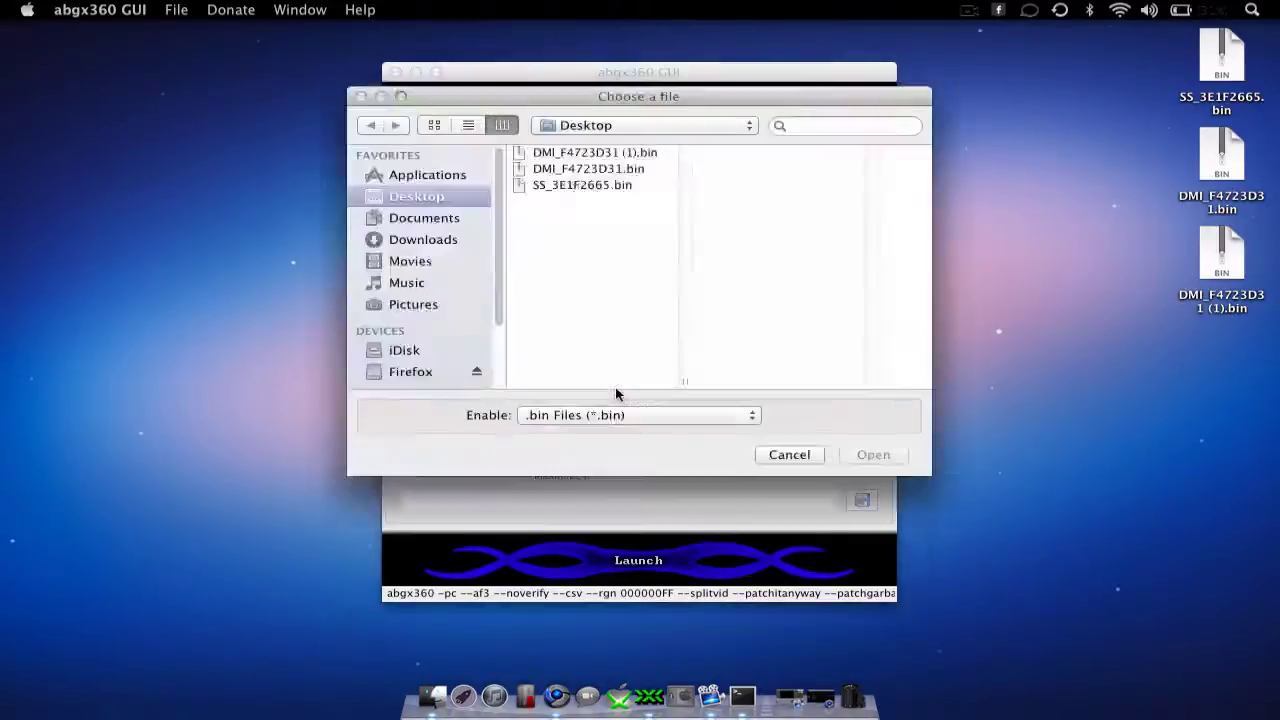
Set SS_3E1F2665.bin from the Desktop as the Patch SS file.
{"action": "left_click", "coordinate": [619, 386]}
{"action": "left_click_drag", "start_coordinate": [637, 99], "coordinate": [952, 104]}
{"action": "left_click", "coordinate": [840, 185]}
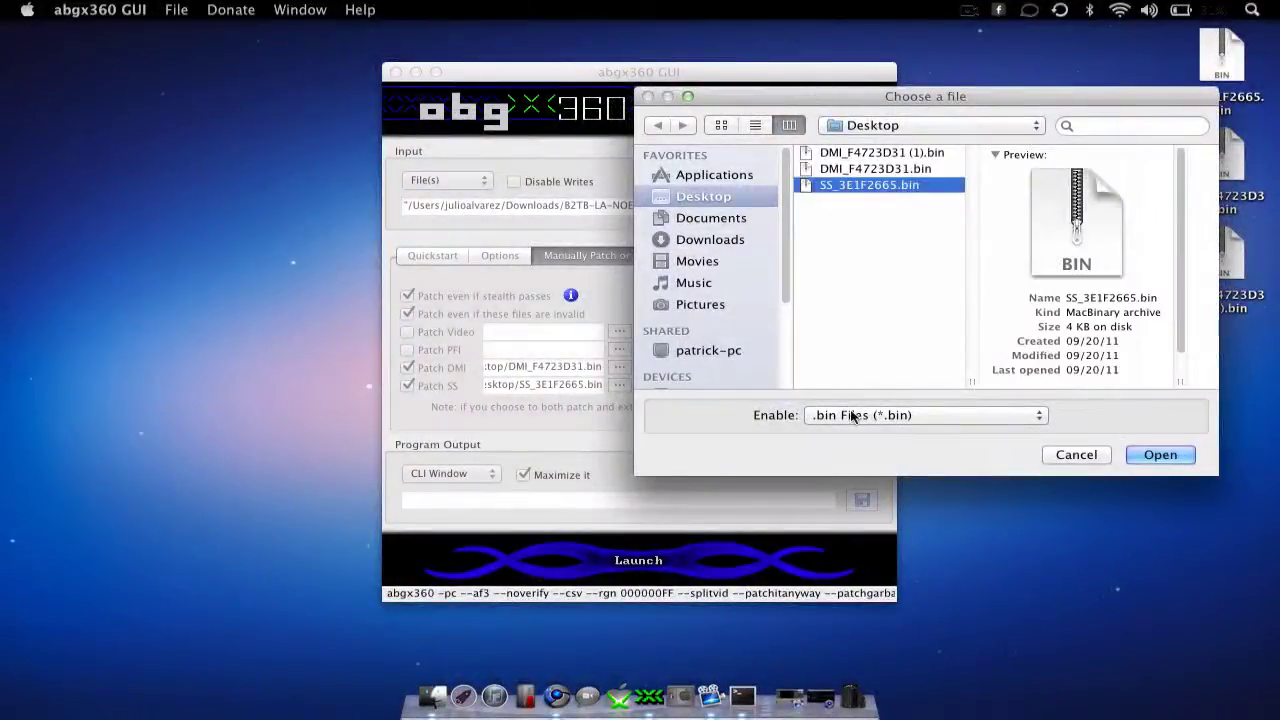
{"action": "left_click", "coordinate": [1158, 455]}
Read the help note for Check/Fix Video padding, and launch the check and patch of the loaded ISO.
{"action": "left_click", "coordinate": [505, 256]}
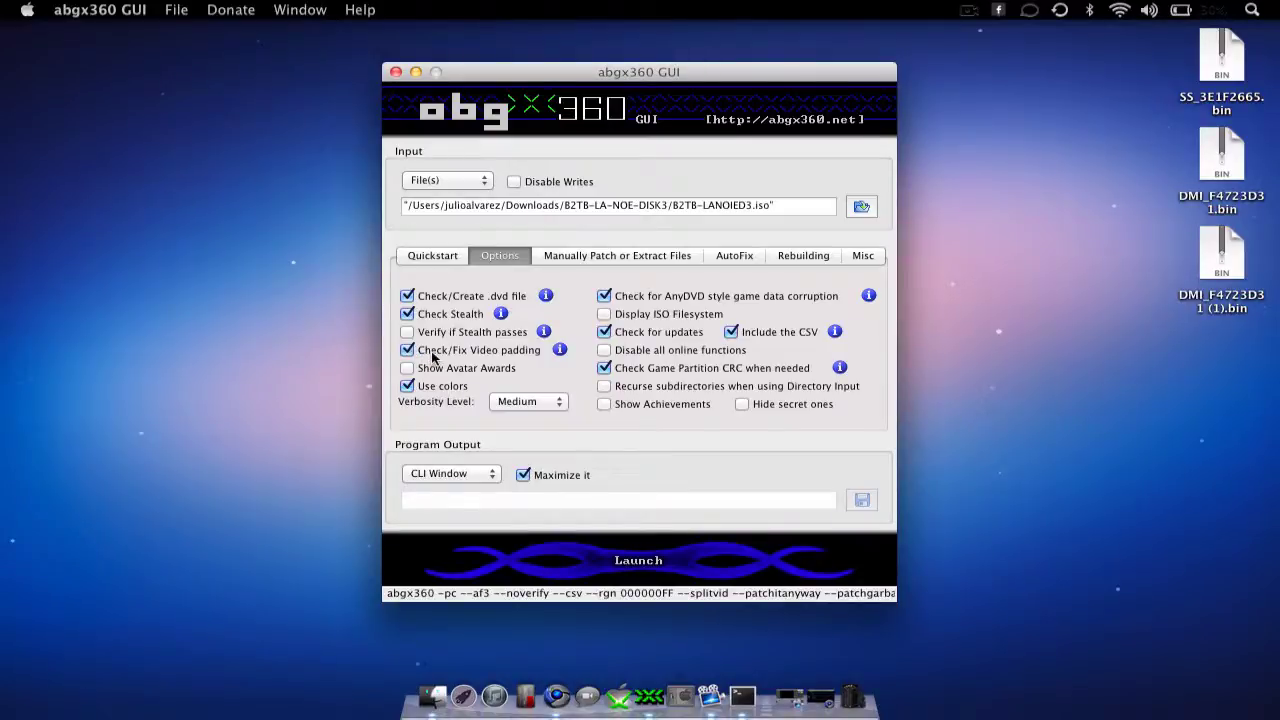
{"action": "mouse_move", "coordinate": [560, 349]}
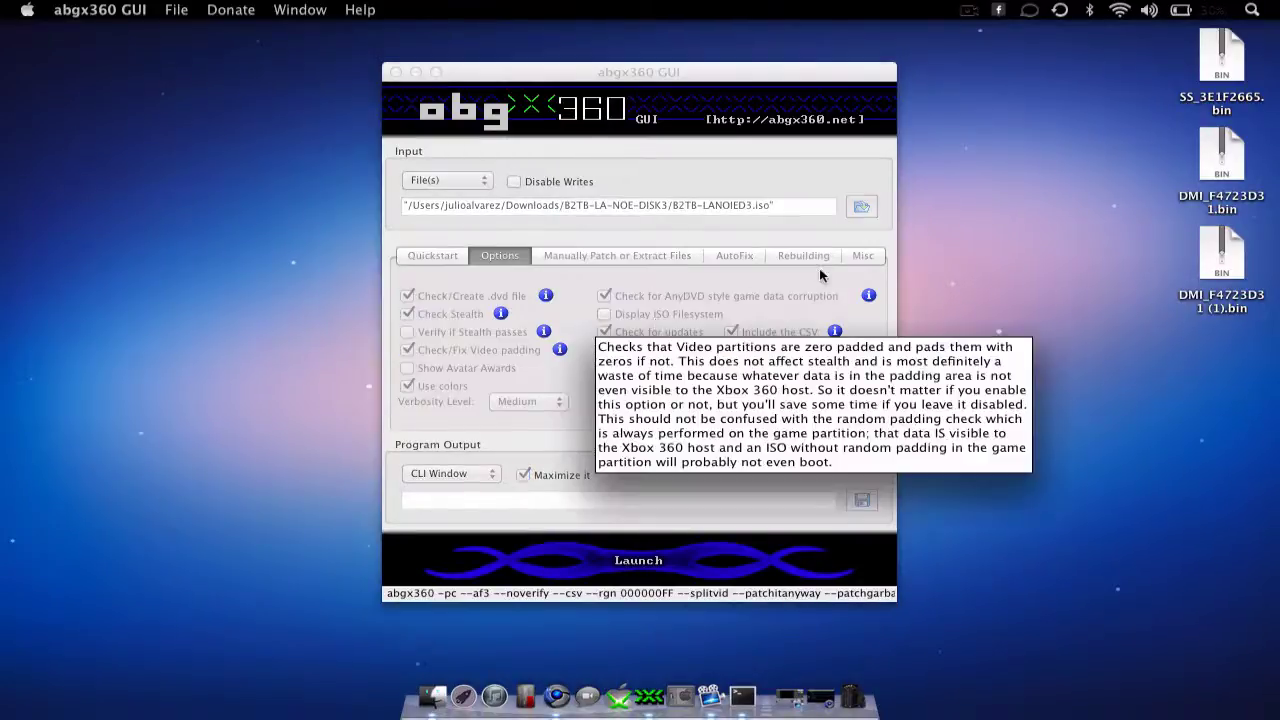
{"action": "left_click_drag", "start_coordinate": [670, 78], "coordinate": [758, 58]}
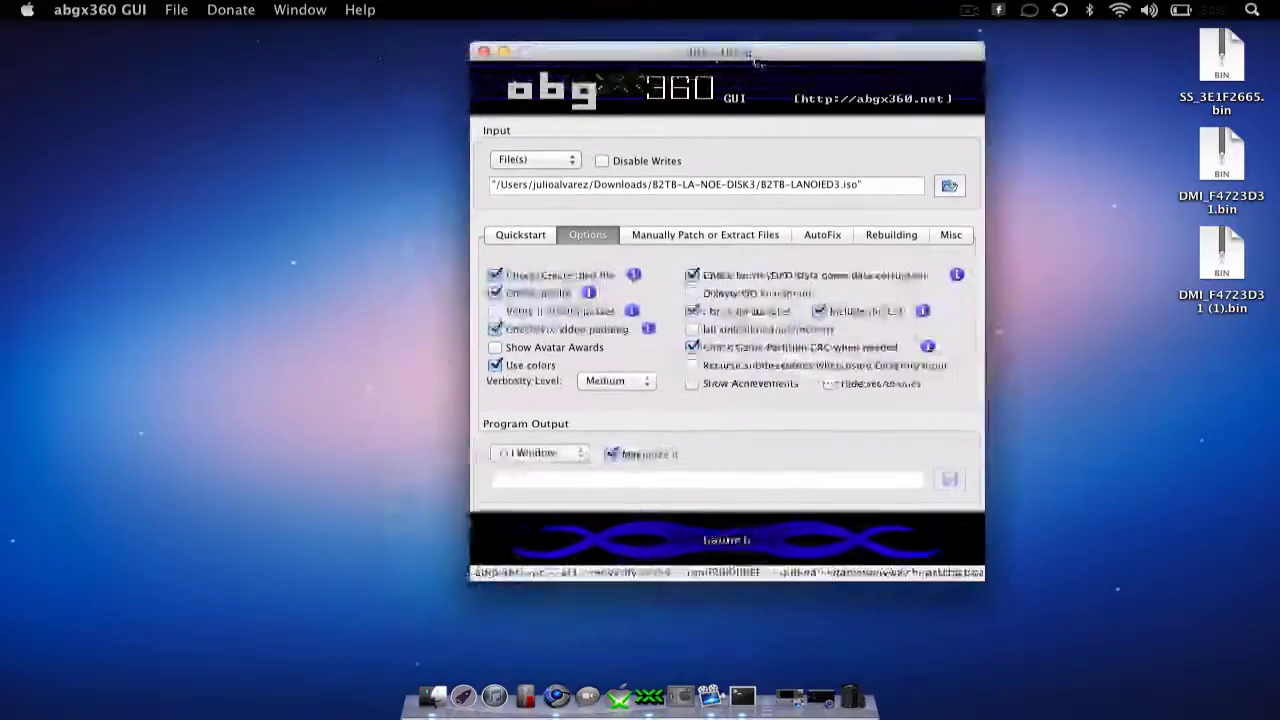
{"action": "left_click", "coordinate": [748, 540]}
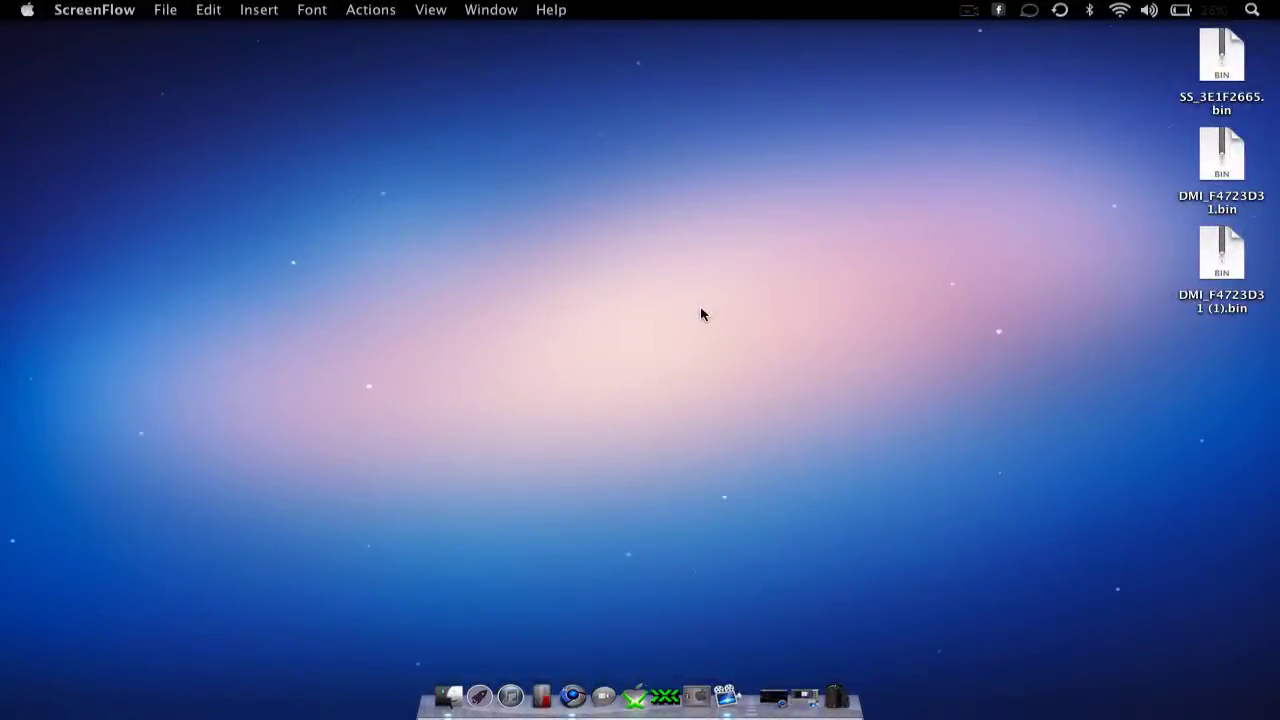
Switch to X360 ISO Hacker, dismiss its About notice, and keep SuperDrive as the copy device.
{"action": "left_click", "coordinate": [631, 700]}
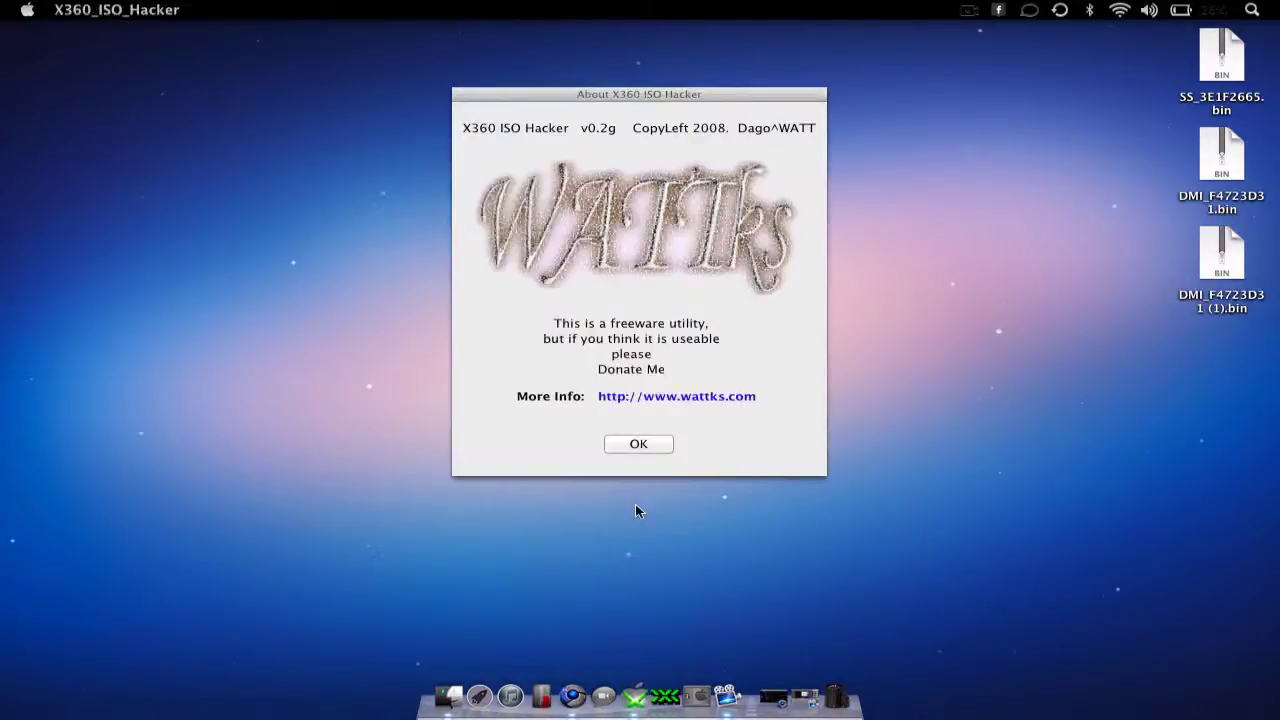
{"action": "left_click", "coordinate": [635, 445]}
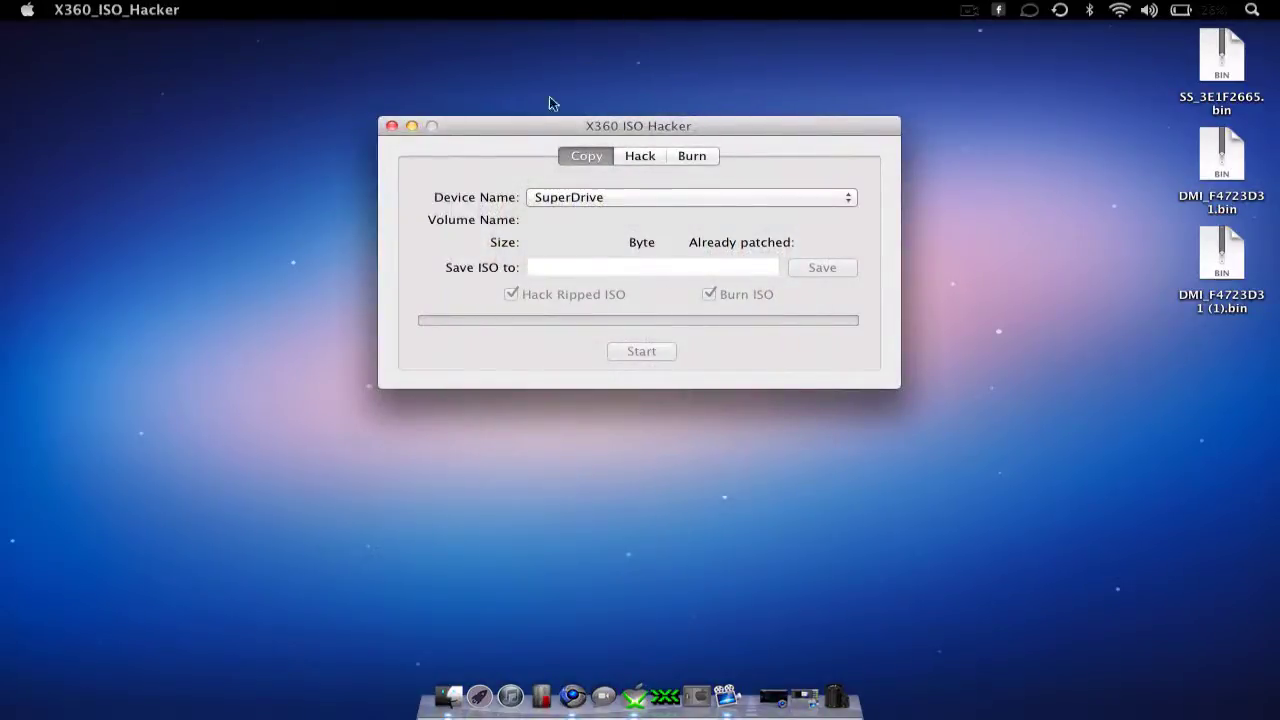
{"action": "left_click", "coordinate": [586, 192]}
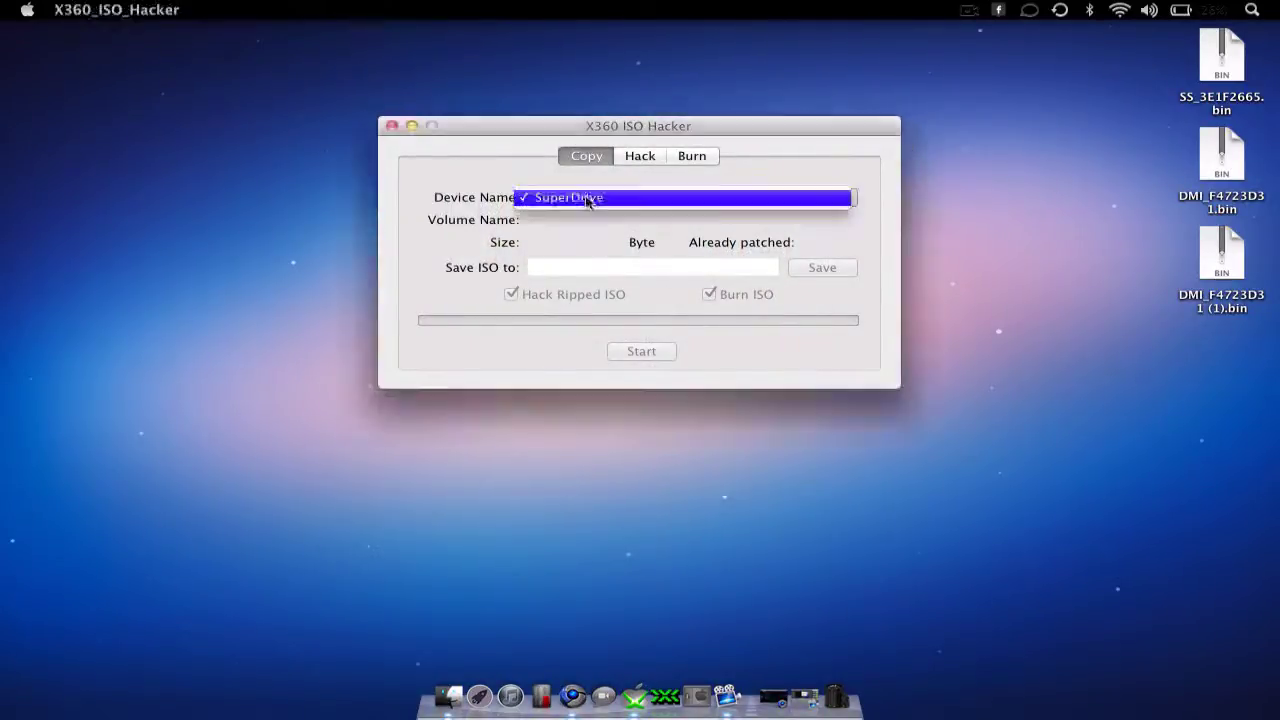
{"action": "left_click", "coordinate": [585, 196]}
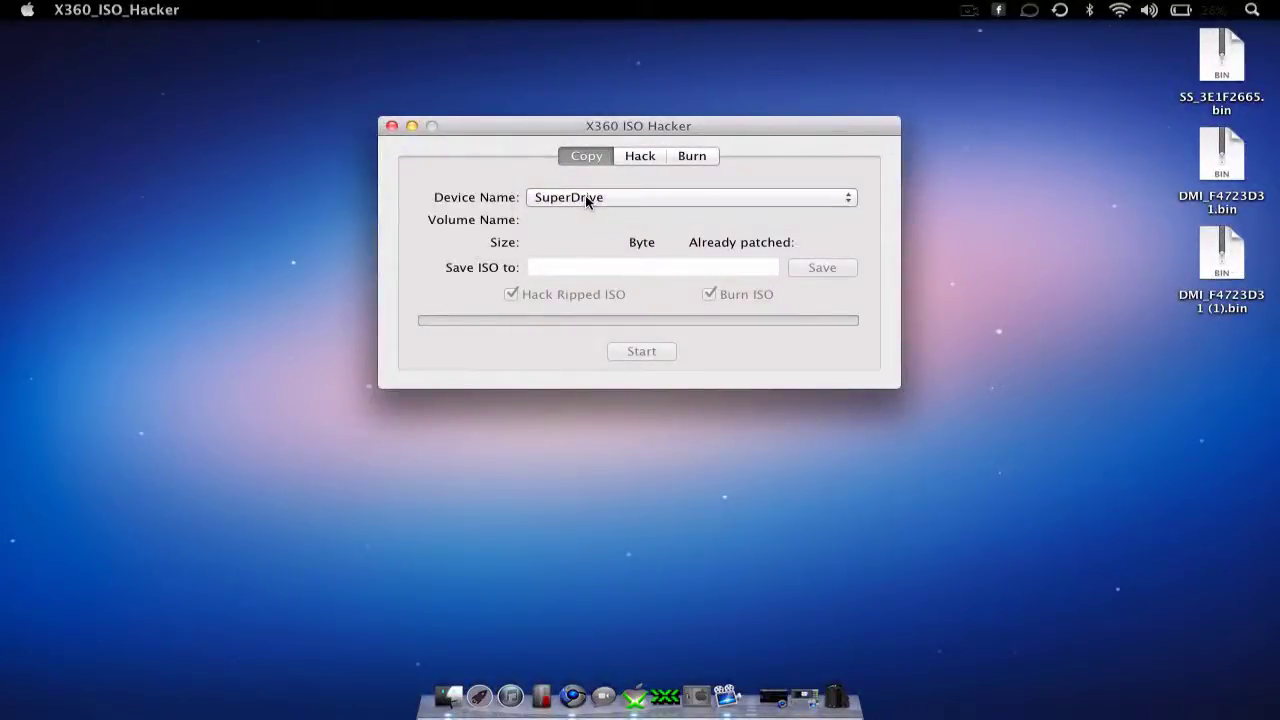
{"action": "left_click_drag", "start_coordinate": [570, 125], "coordinate": [520, 157]}
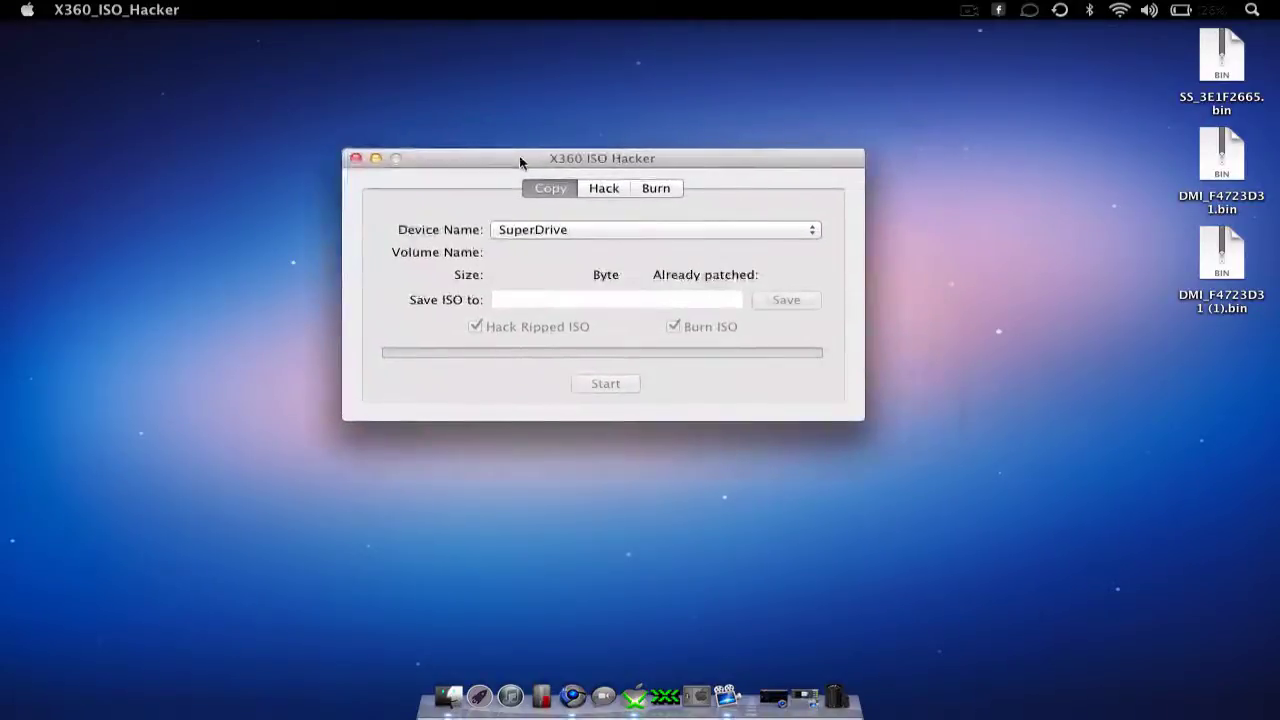
Load B2TB-LANOIED3.iso from the B2TB-LA-NOE-DISK3 folder for hacking to check whether it is already patched.
{"action": "left_click", "coordinate": [606, 184]}
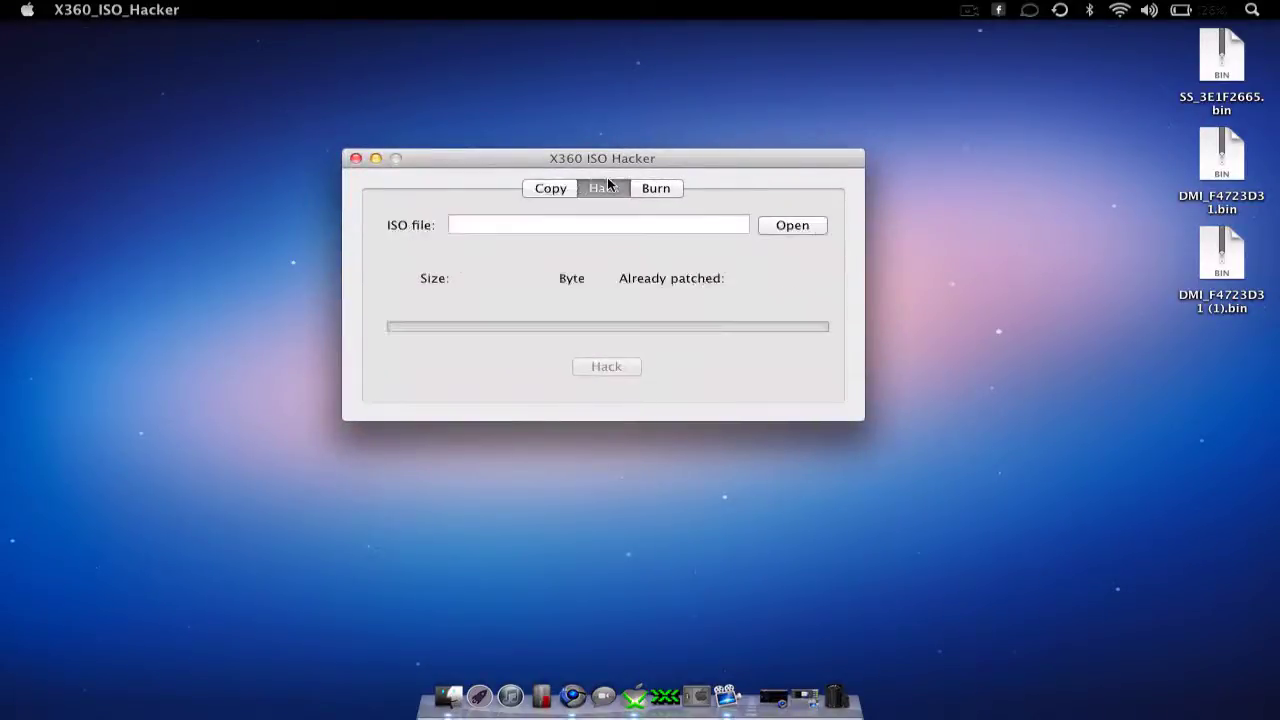
{"action": "left_click", "coordinate": [785, 226]}
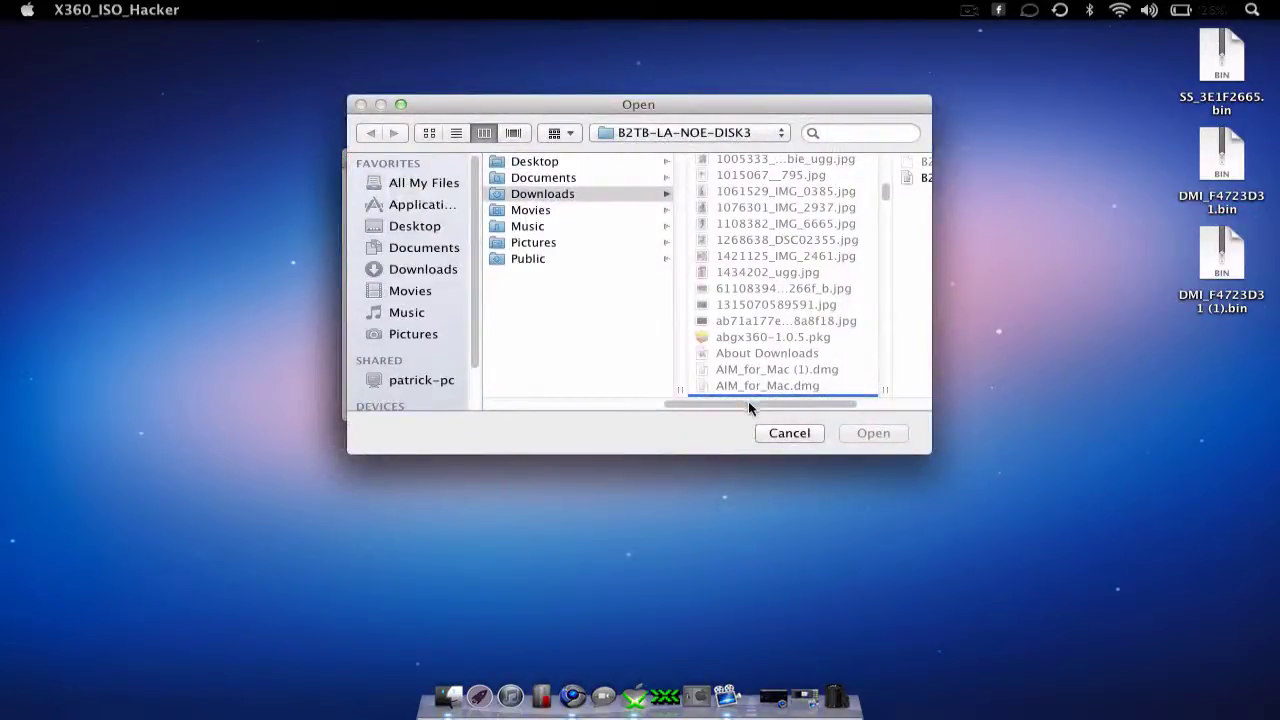
{"action": "left_click_drag", "start_coordinate": [748, 406], "coordinate": [874, 408]}
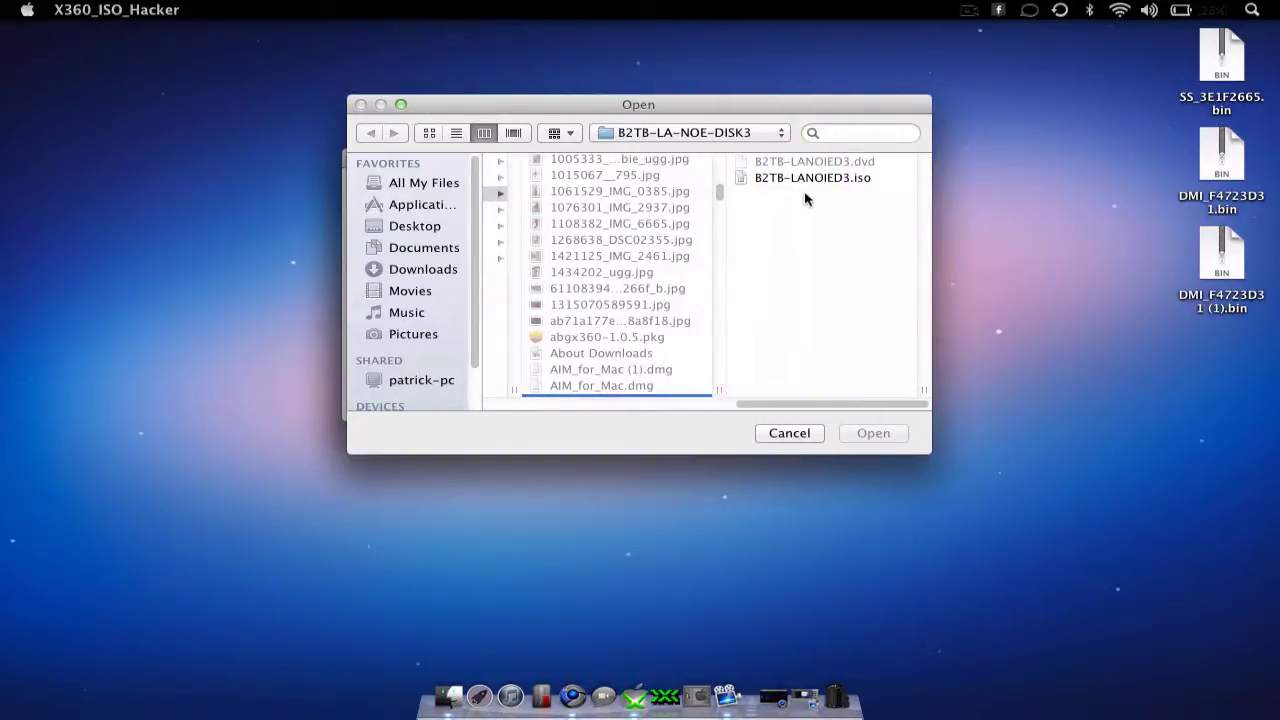
{"action": "left_click", "coordinate": [810, 180]}
{"action": "left_click", "coordinate": [876, 434]}
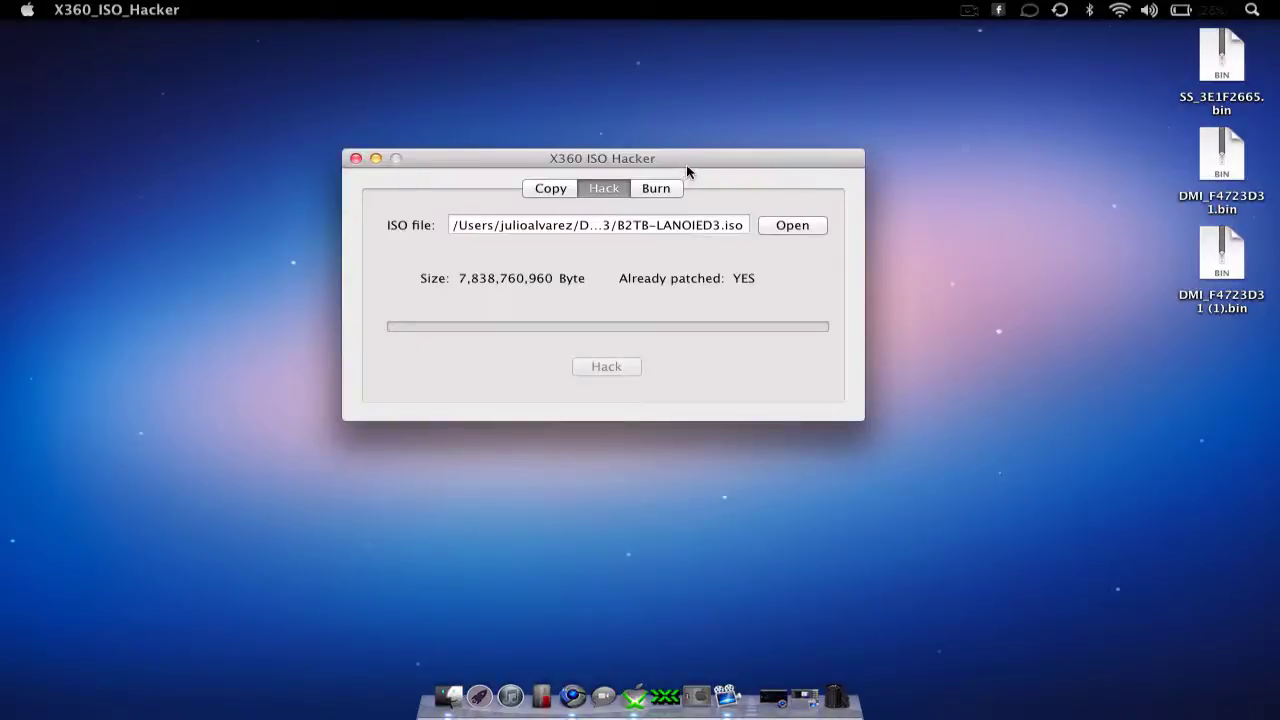
{"action": "left_click_drag", "start_coordinate": [687, 172], "coordinate": [716, 191]}
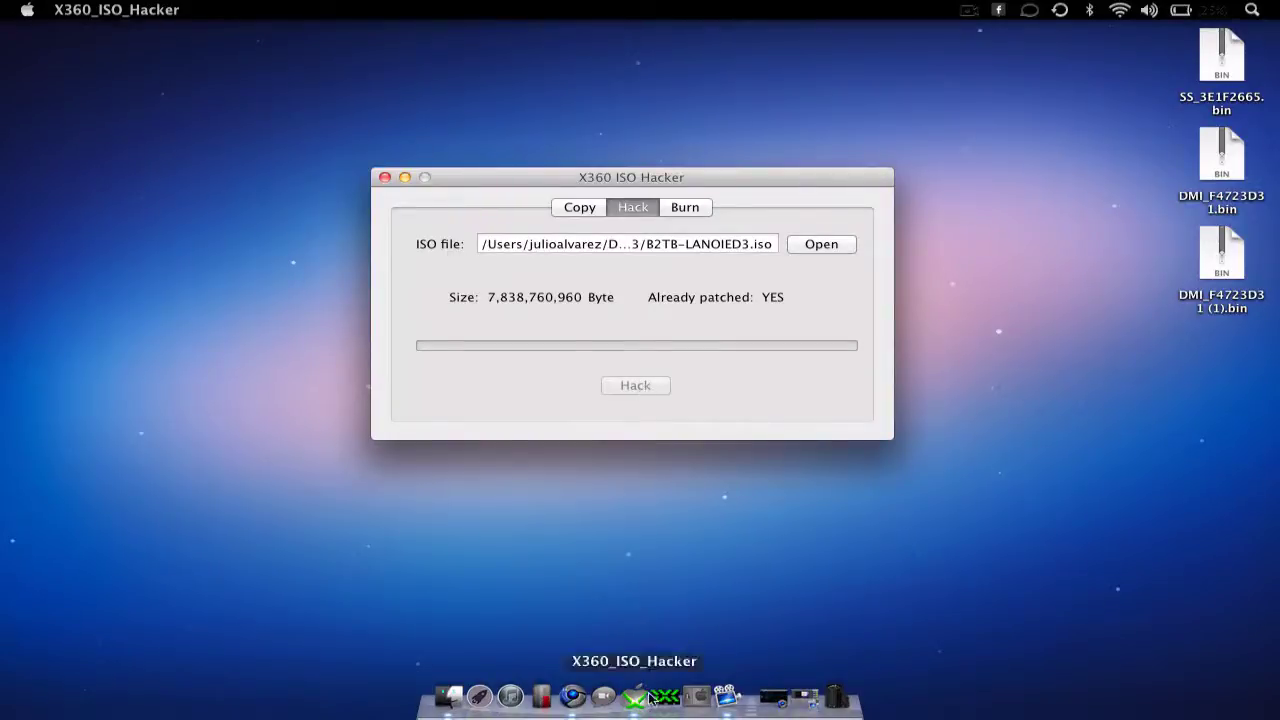
Load B2TB-LANOIED3.iso from the B2TB-LA-NOE-DISK3 folder as the ISO file for burning, and reposition the program window slightly.
{"action": "left_click", "coordinate": [701, 208]}
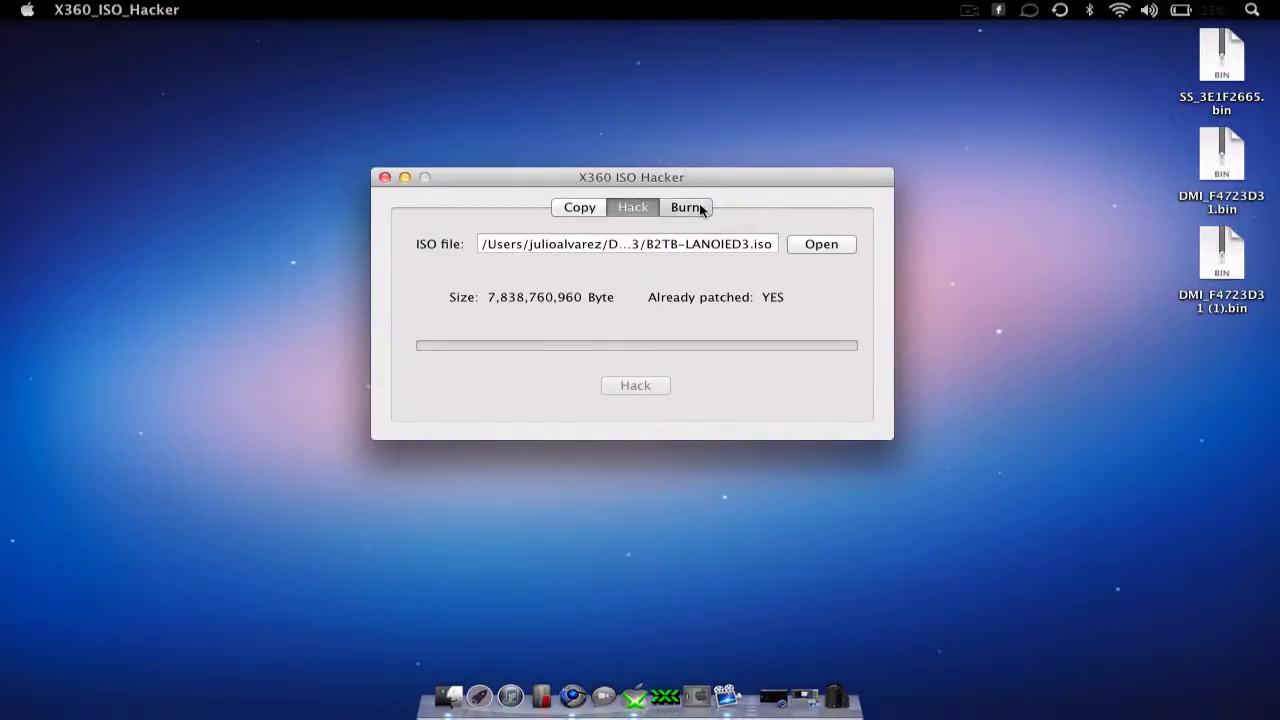
{"action": "left_click", "coordinate": [853, 250]}
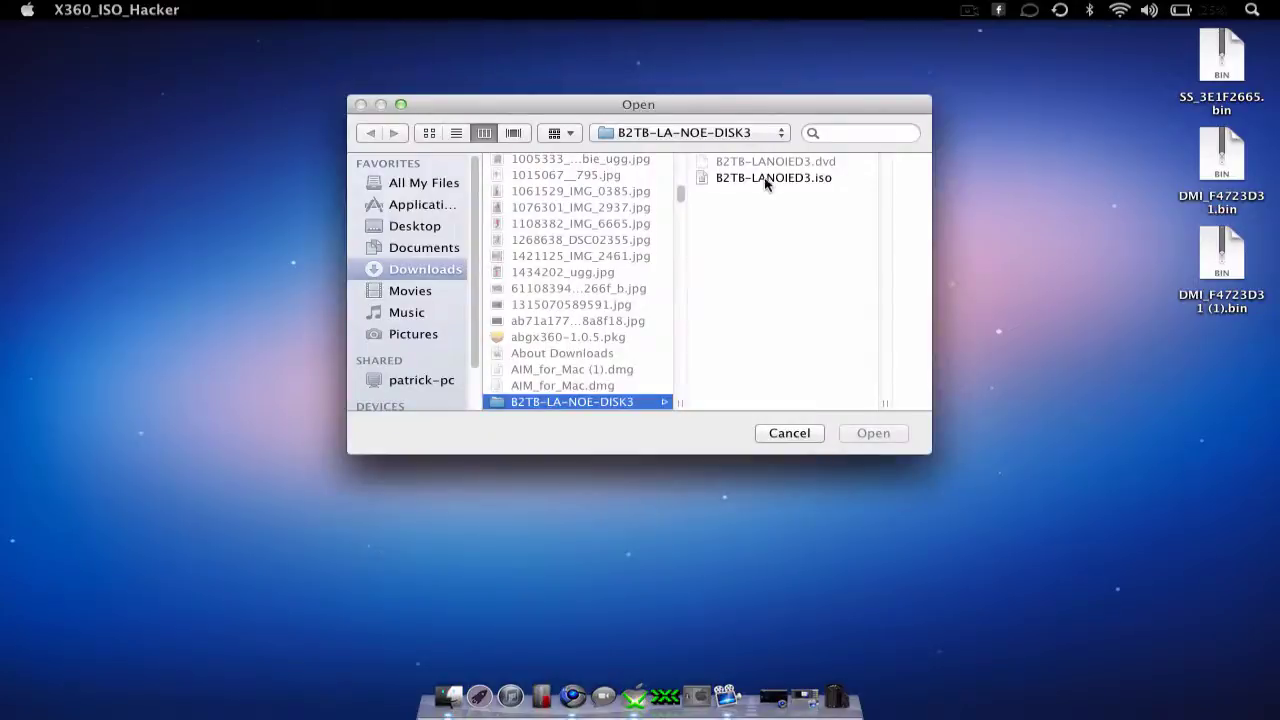
{"action": "left_click", "coordinate": [766, 179]}
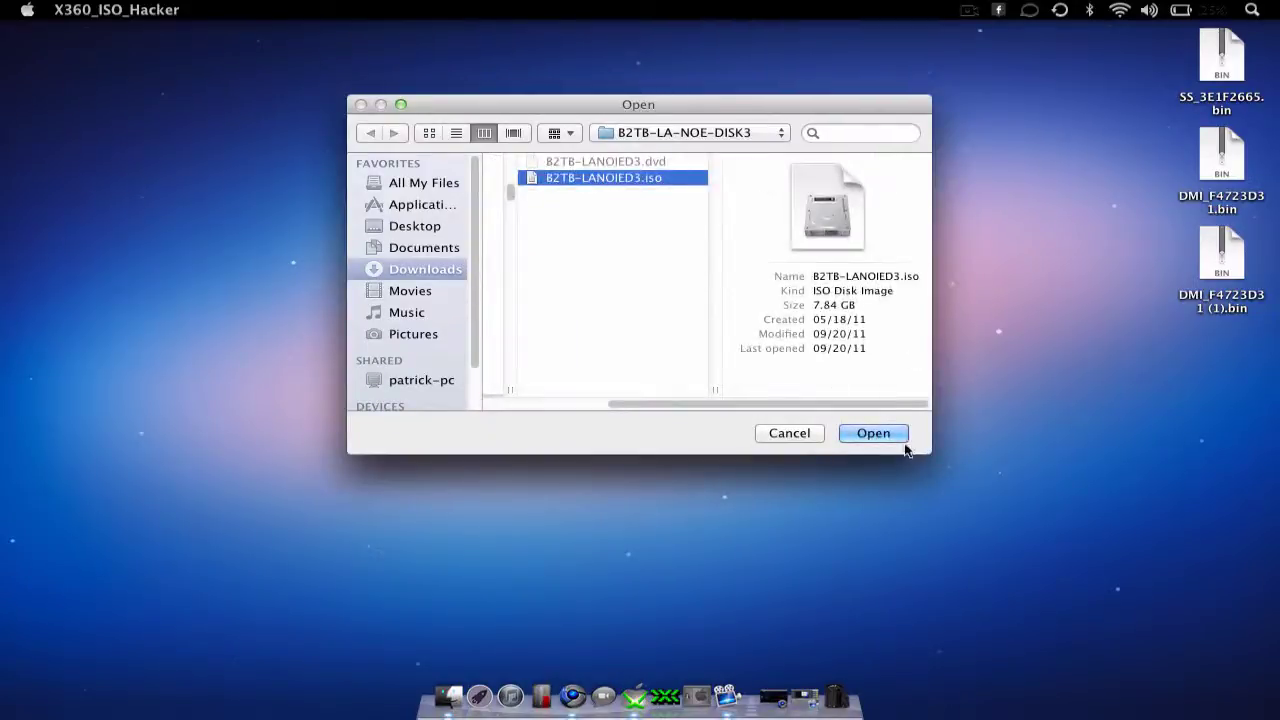
{"action": "left_click", "coordinate": [873, 433]}
{"action": "left_click_drag", "start_coordinate": [643, 175], "coordinate": [618, 177]}
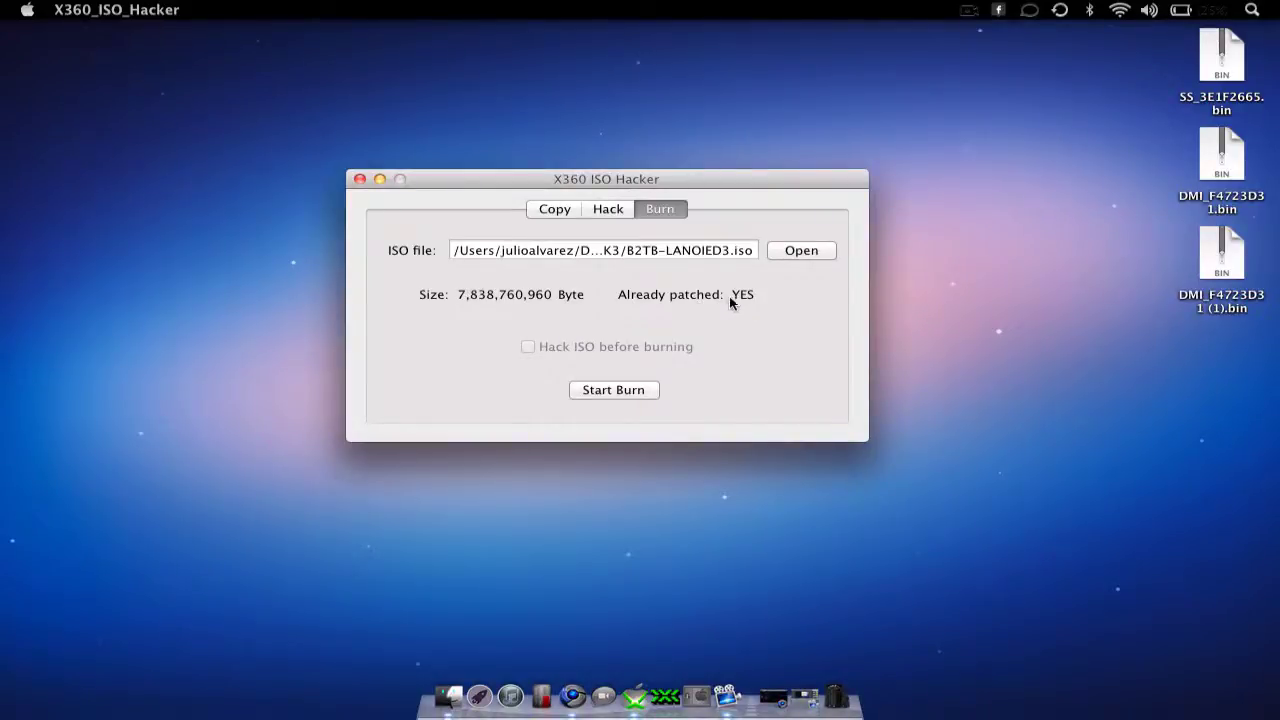
Review the SuperDrive burn options, toggle Verify burned data, and start burning the loaded ISO to disc.
{"action": "left_click", "coordinate": [605, 389]}
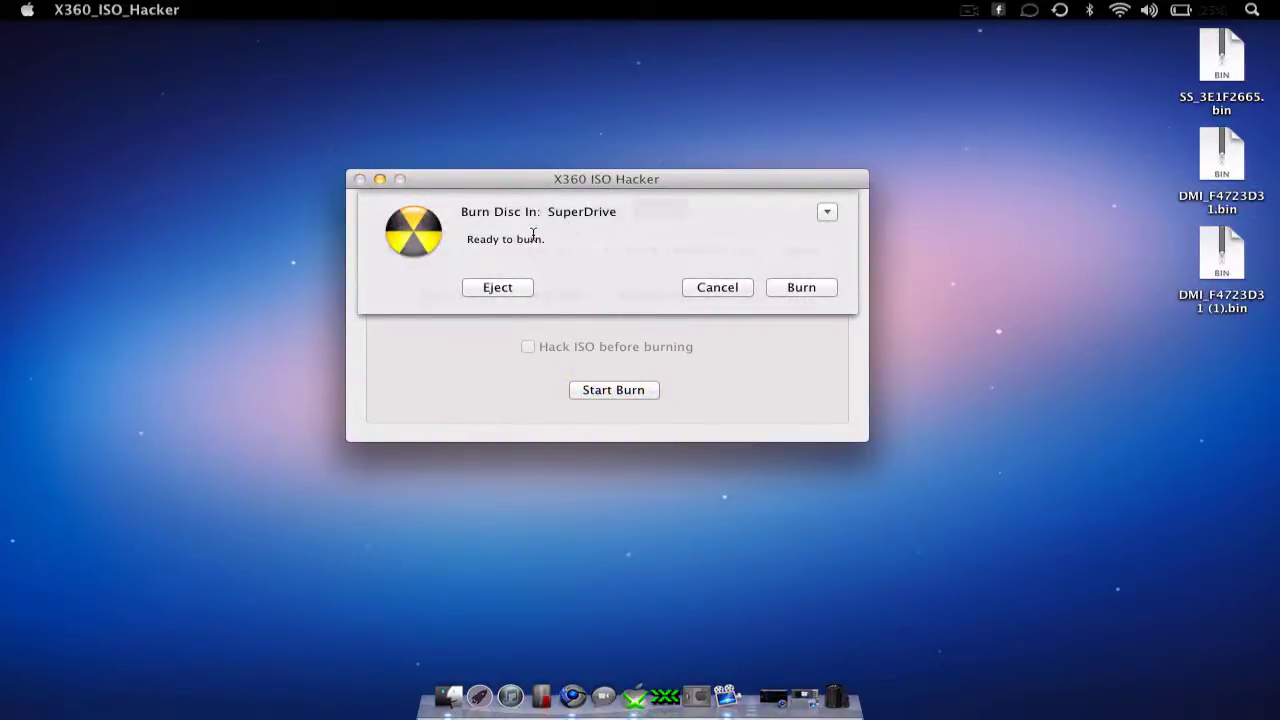
{"action": "left_click", "coordinate": [825, 214]}
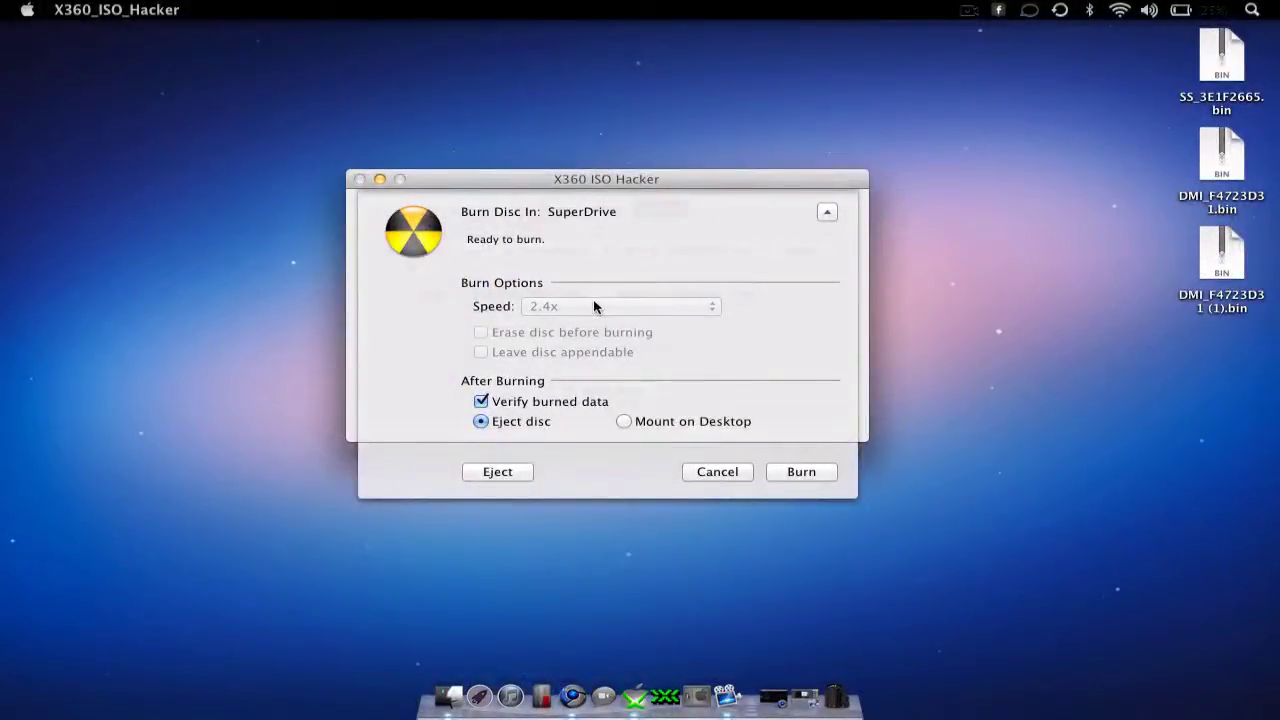
{"action": "left_click", "coordinate": [526, 399]}
{"action": "left_click", "coordinate": [827, 212]}
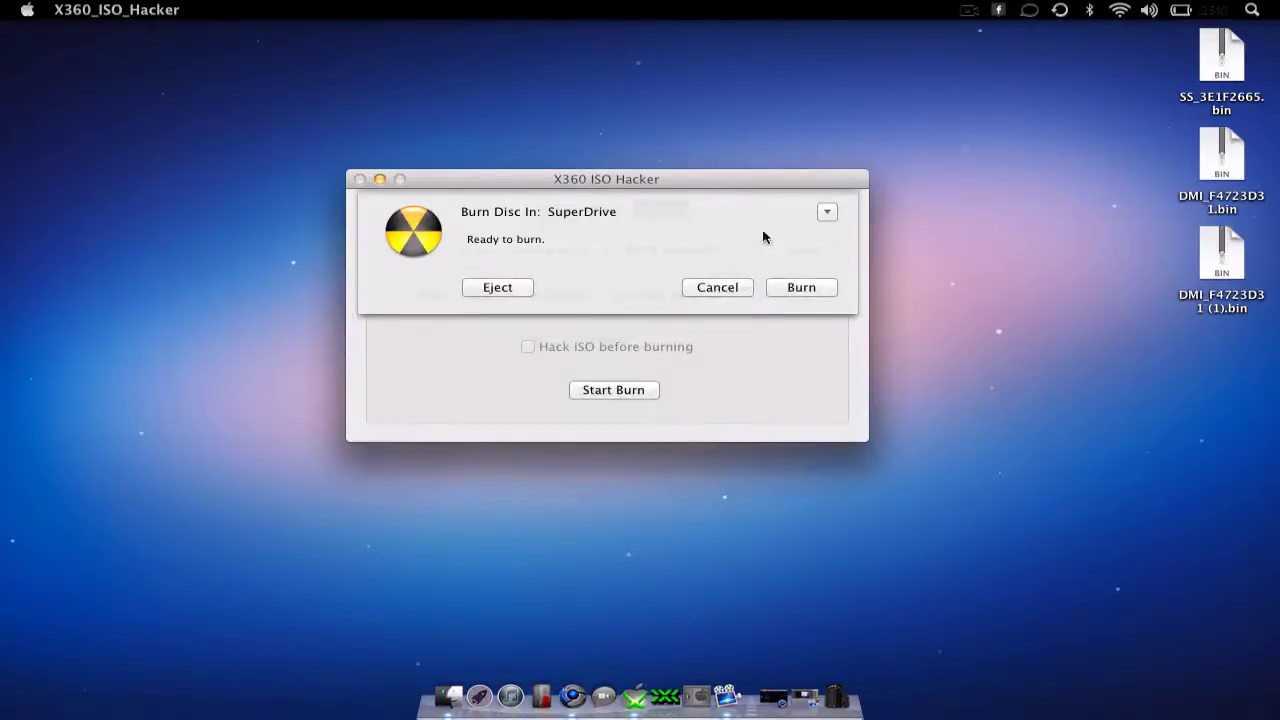
{"action": "left_click", "coordinate": [786, 290]}
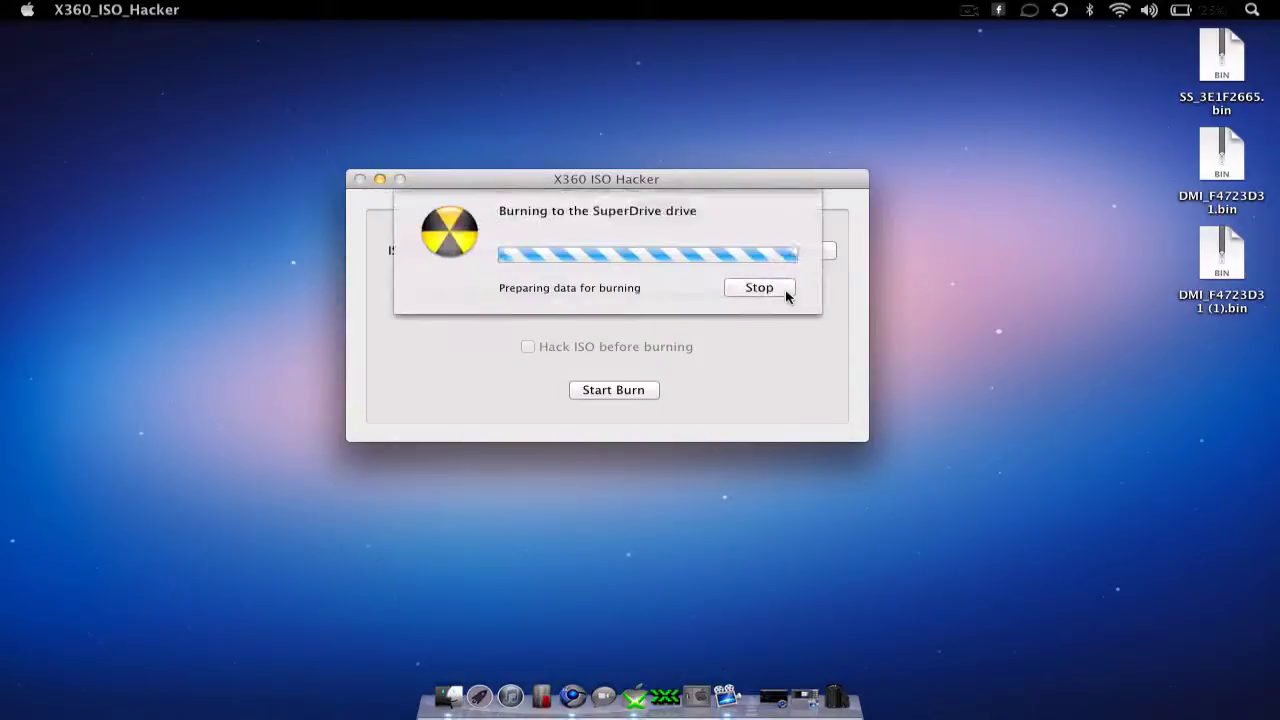